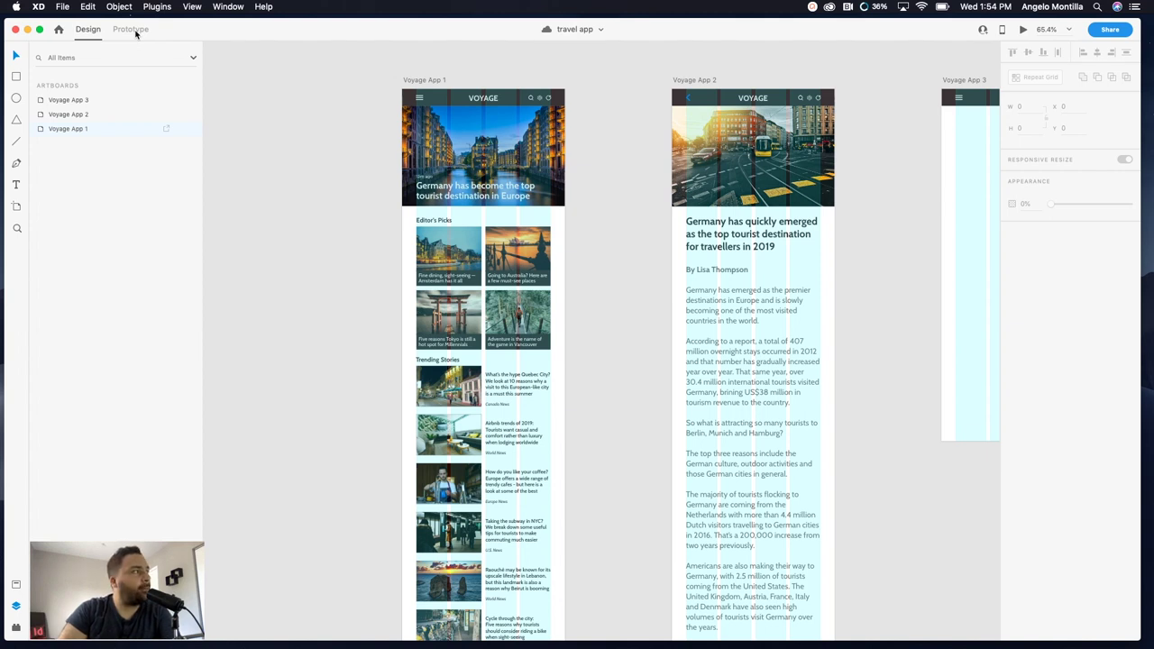
# Step: Switch to Prototype mode and select the Featured Story Package on Voyage App 1
pyautogui.click(136, 33)
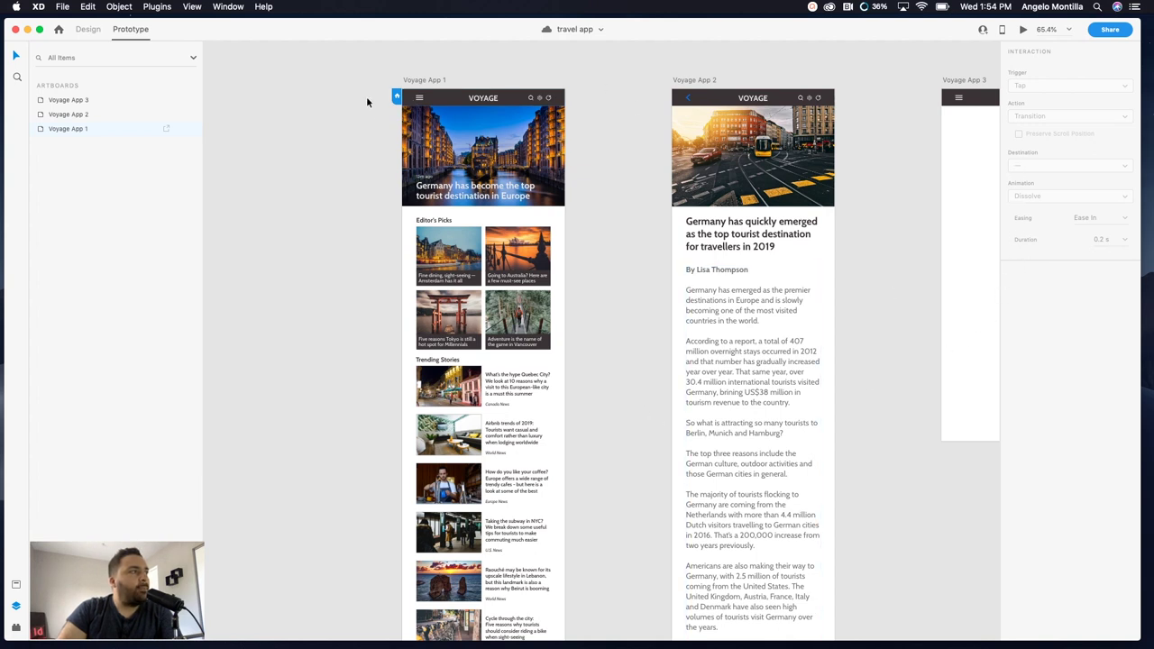
pyautogui.click(460, 161)
pyautogui.click(473, 251)
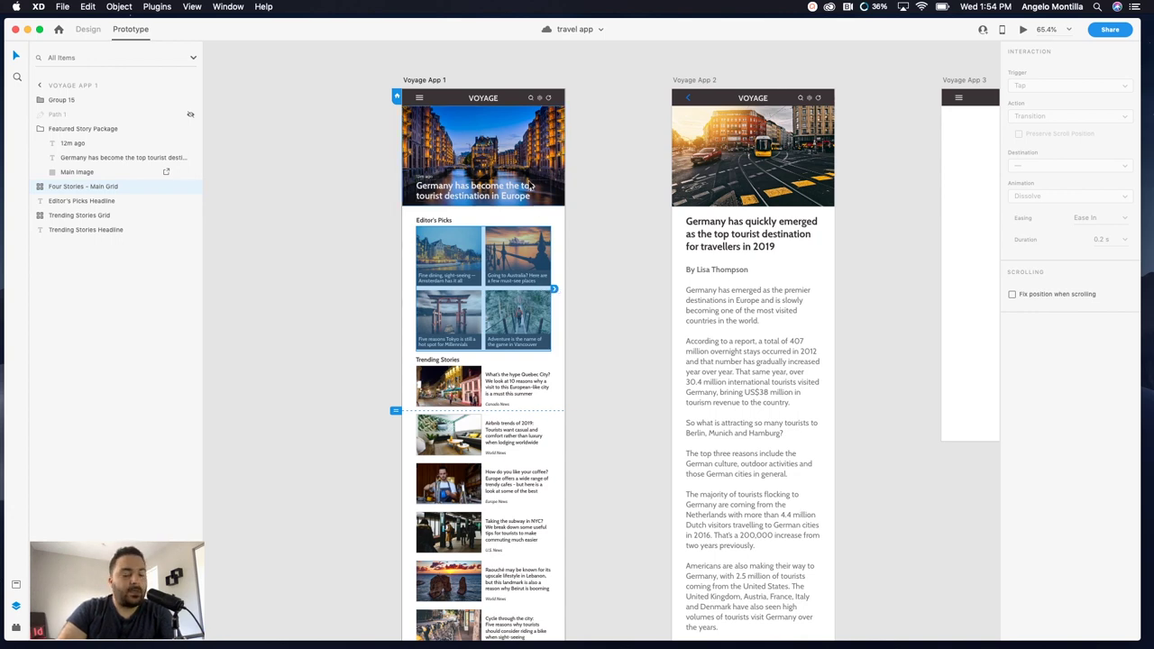
pyautogui.scroll(5, 467, 160)
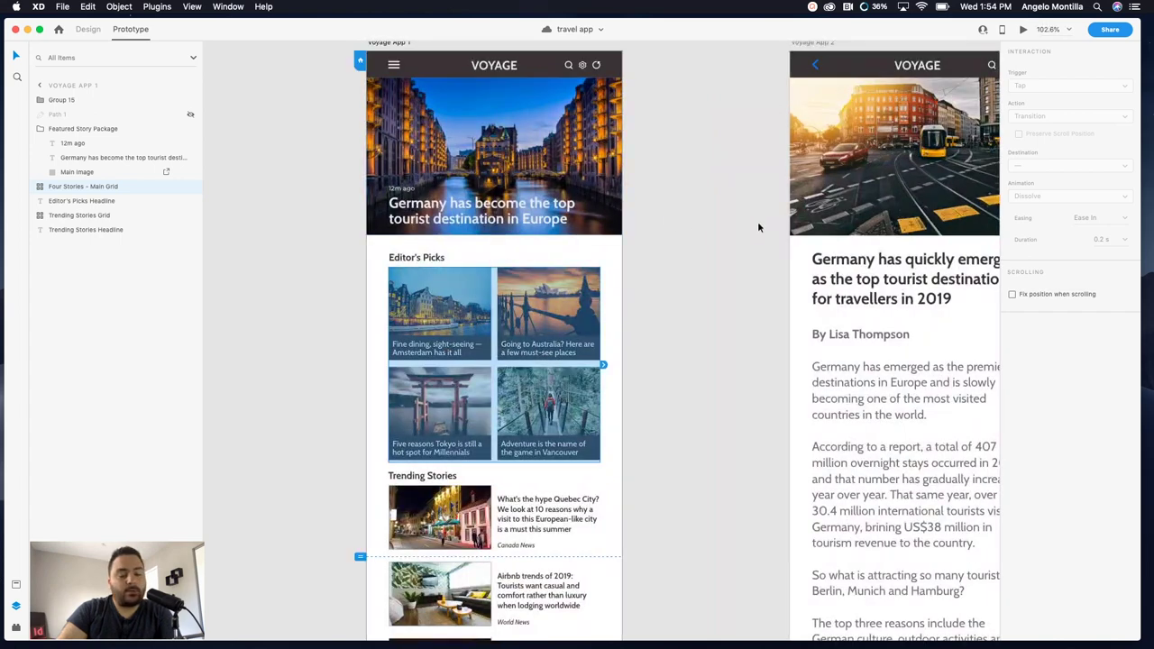
pyautogui.scroll(4, 793, 183)
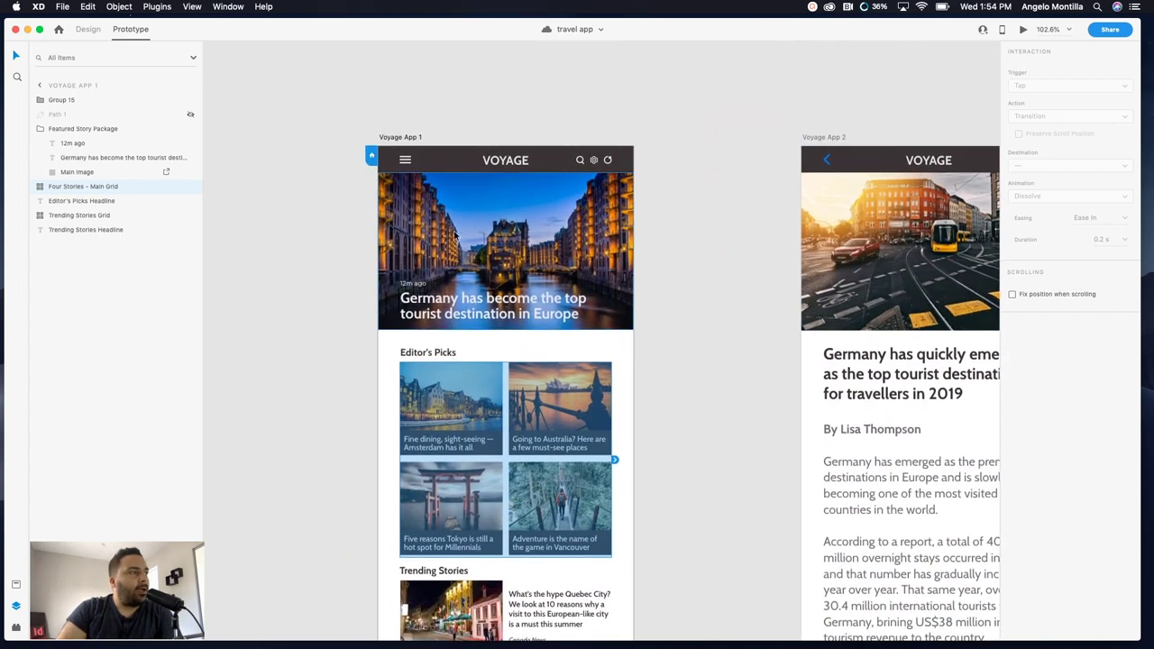
pyautogui.click(595, 262)
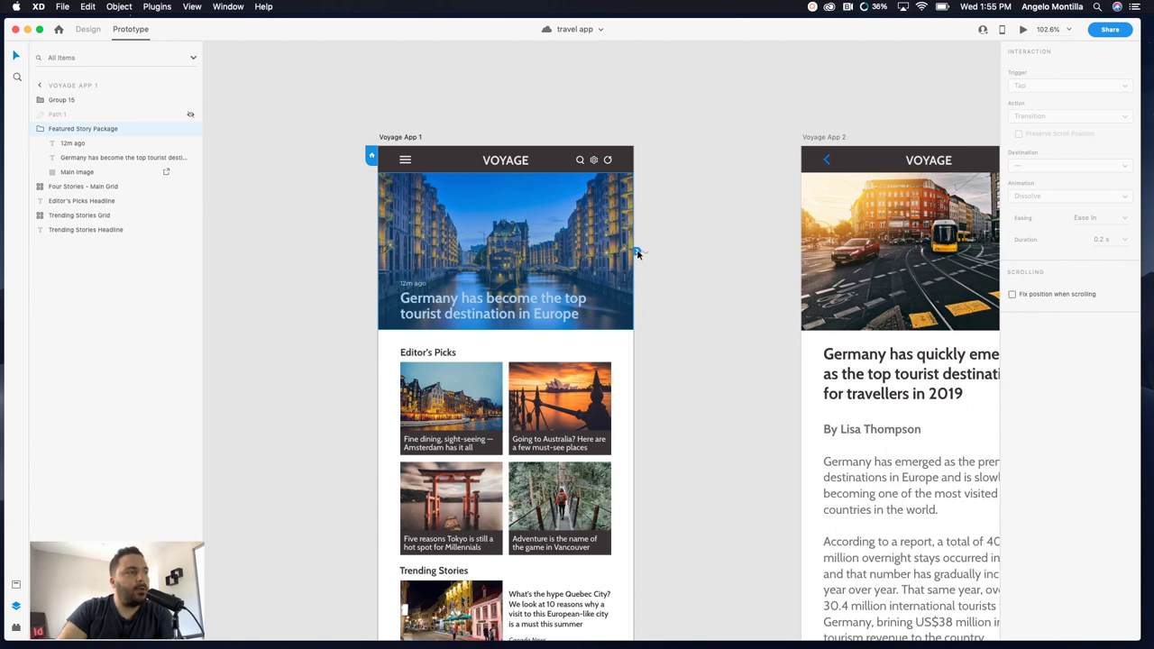
# Step: Connect the featured story to Voyage App 2 with a Tap Transition and animation None
pyautogui.moveTo(636, 252); pyautogui.dragTo(808, 453)
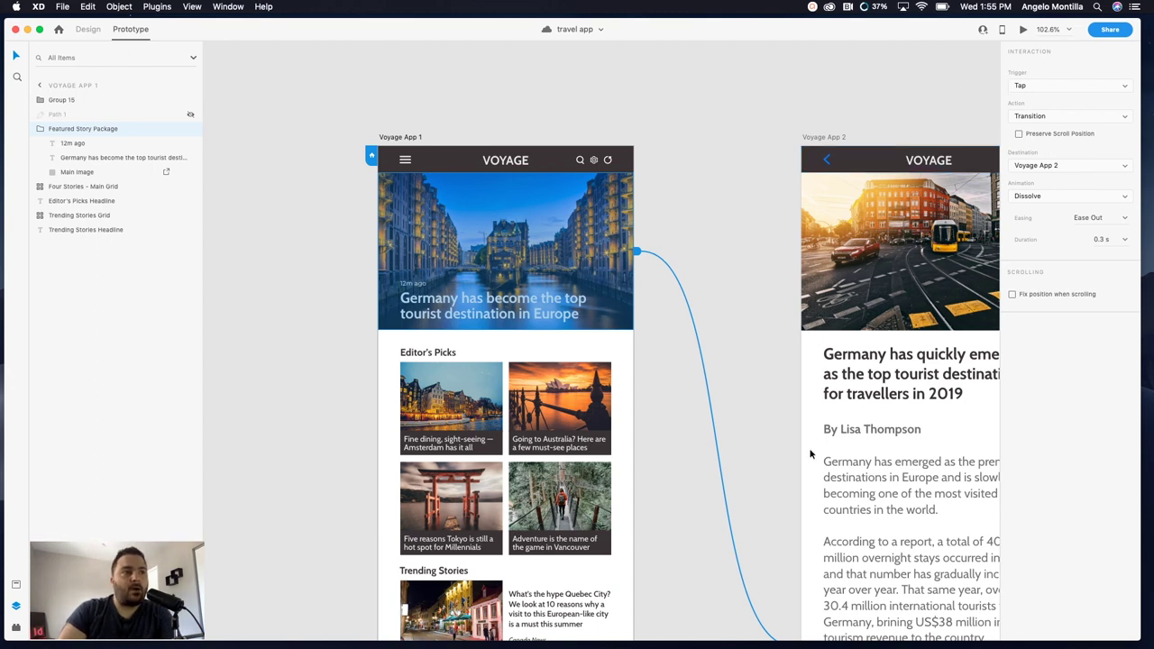
pyautogui.click(1122, 117)
pyautogui.click(1122, 117)
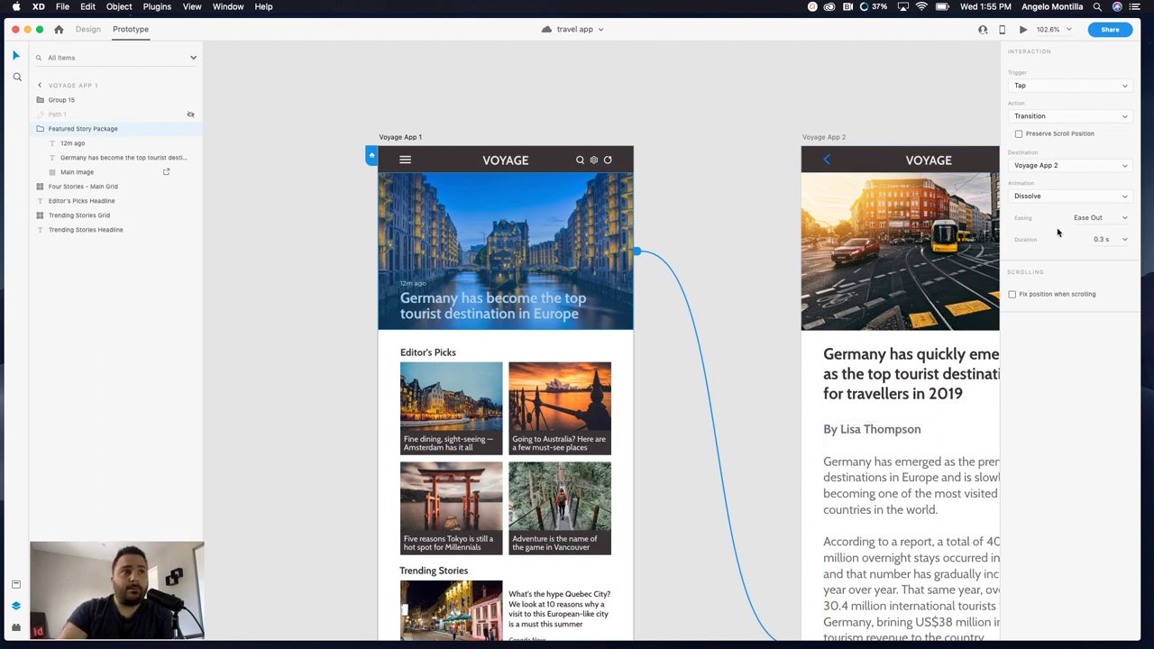
pyautogui.click(1124, 166)
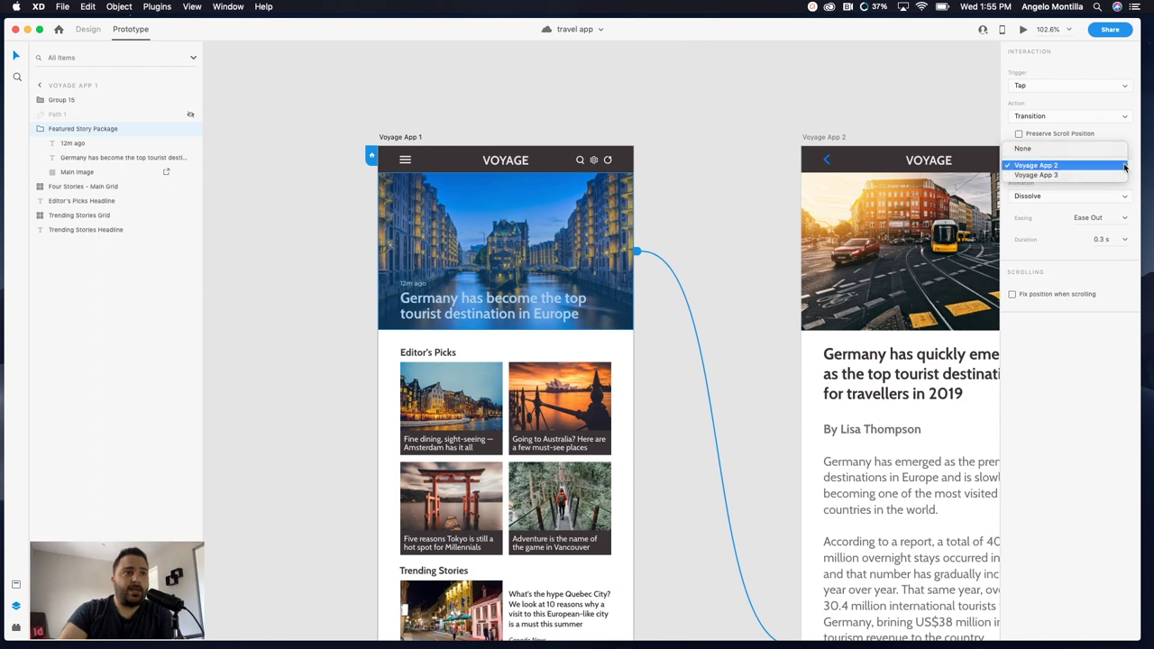
pyautogui.click(1049, 168)
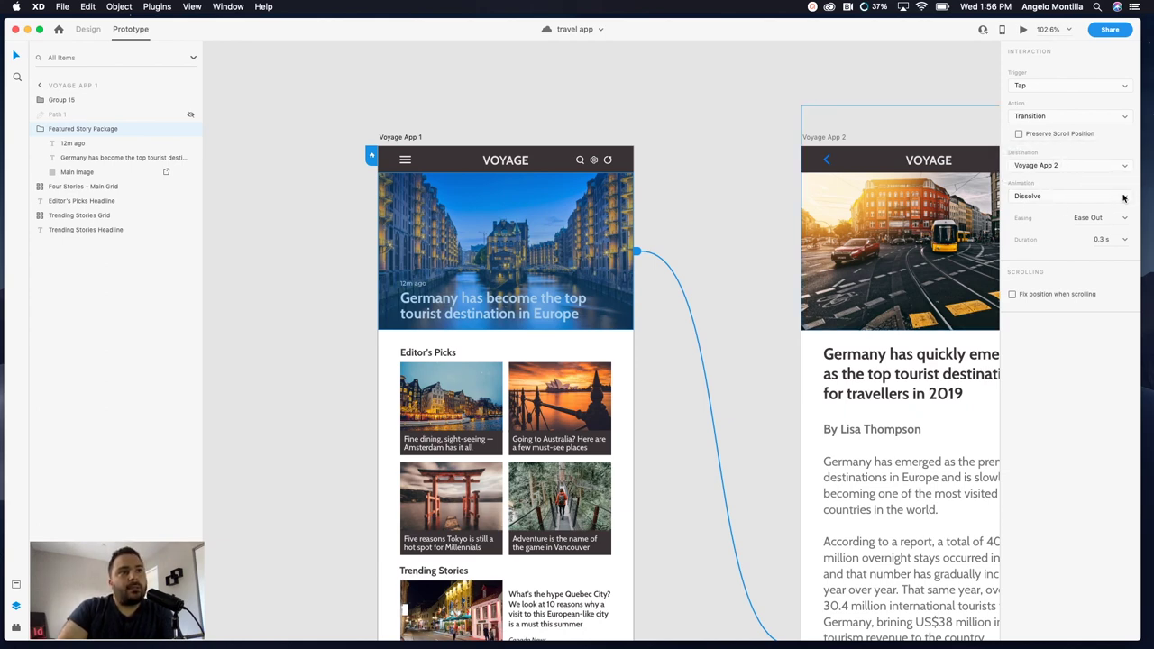
pyautogui.click(1123, 197)
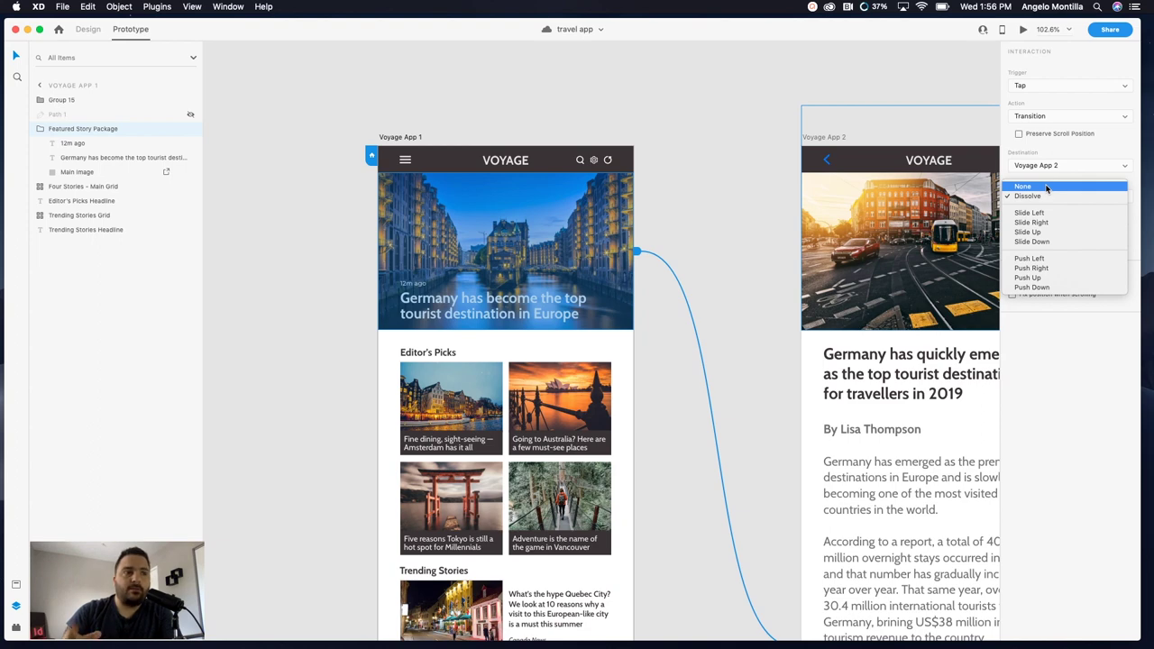
pyautogui.click(1046, 187)
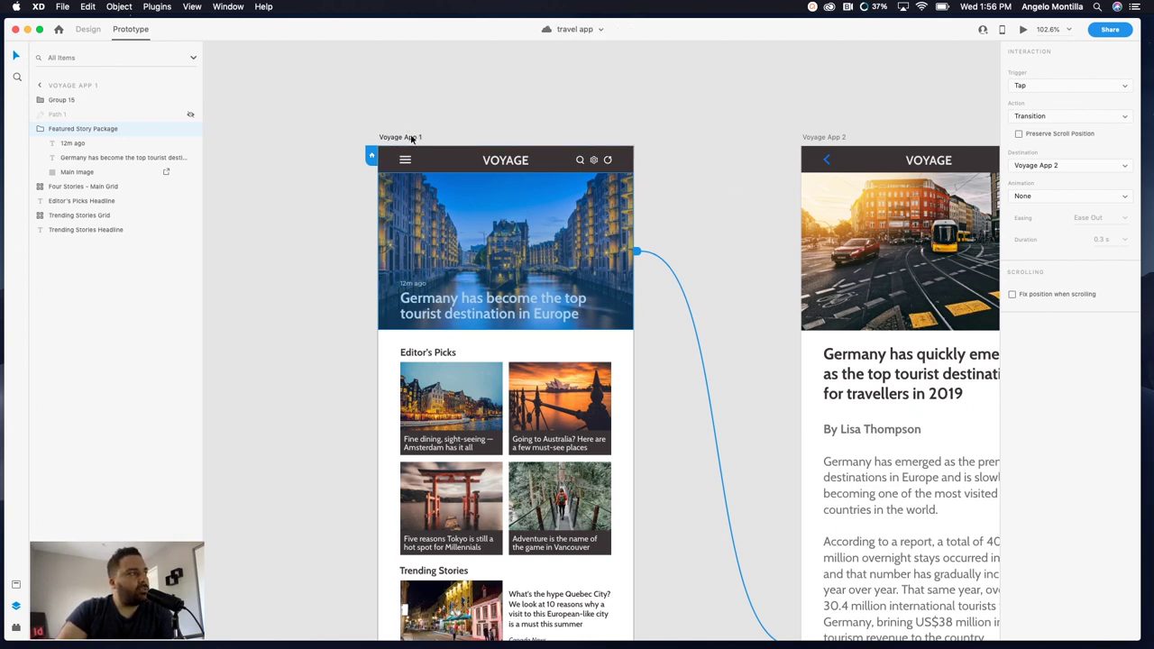
pyautogui.click(405, 138)
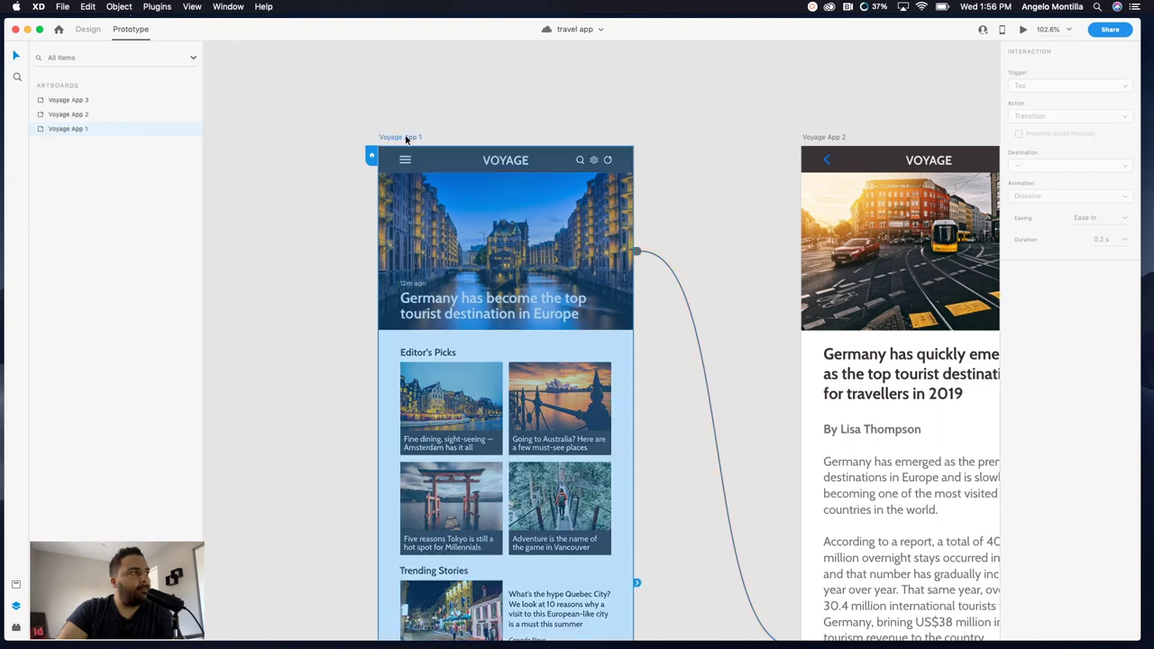
pyautogui.click(1023, 33)
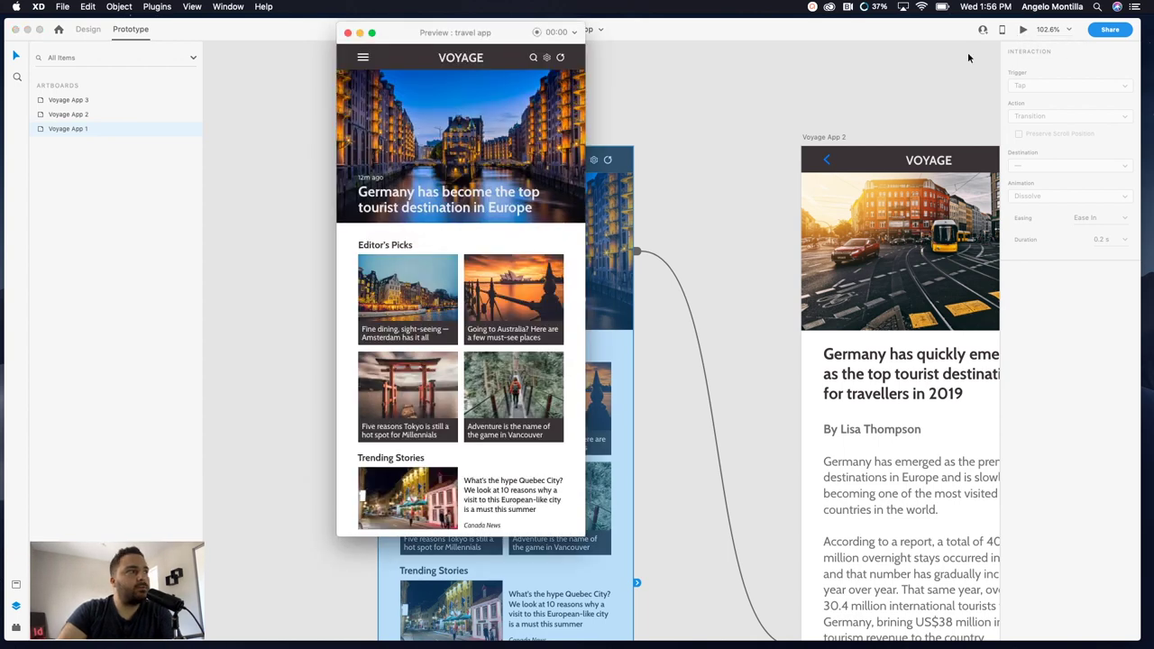
pyautogui.click(472, 200)
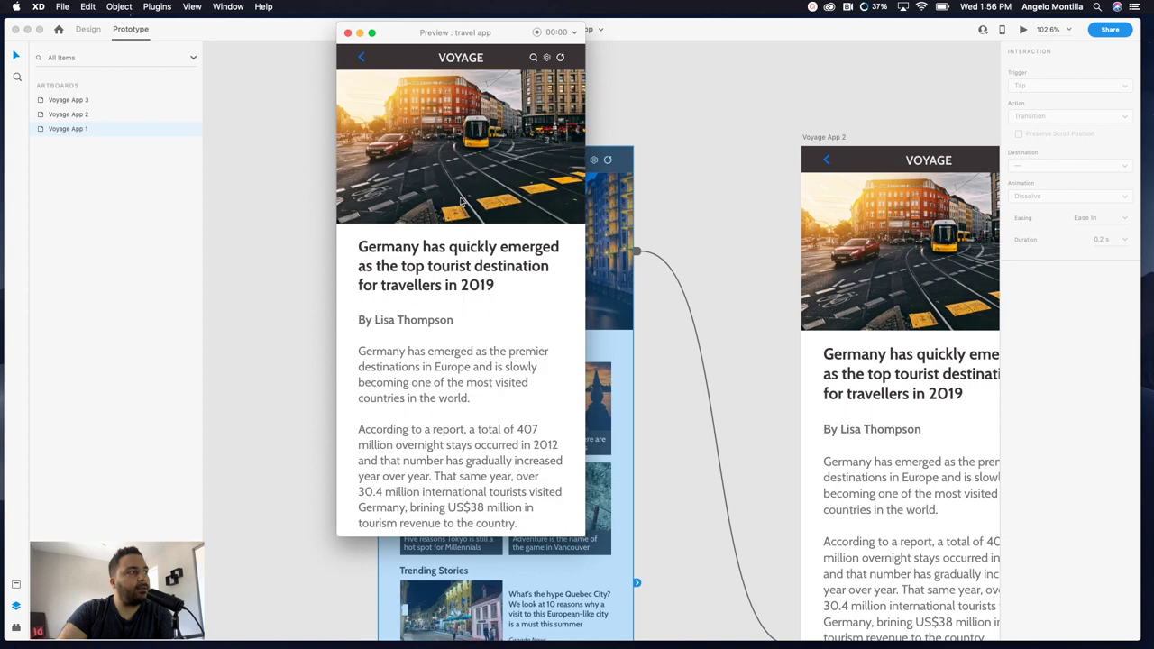
pyautogui.click(348, 34)
# Step: Give Voyage App 2's back chevron an Auto-Animate action and save the file
pyautogui.hscroll(5, 831, 227)
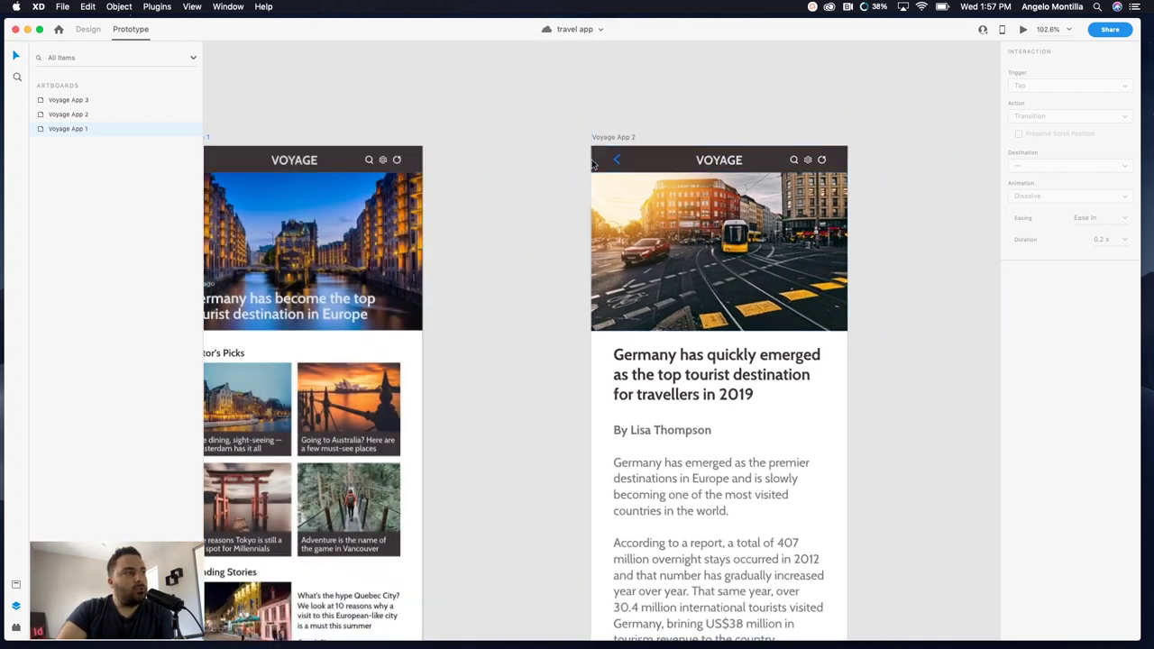
pyautogui.scroll(5, 635, 187)
pyautogui.hscroll(2, 655, 180)
pyautogui.hscroll(1, 655, 181)
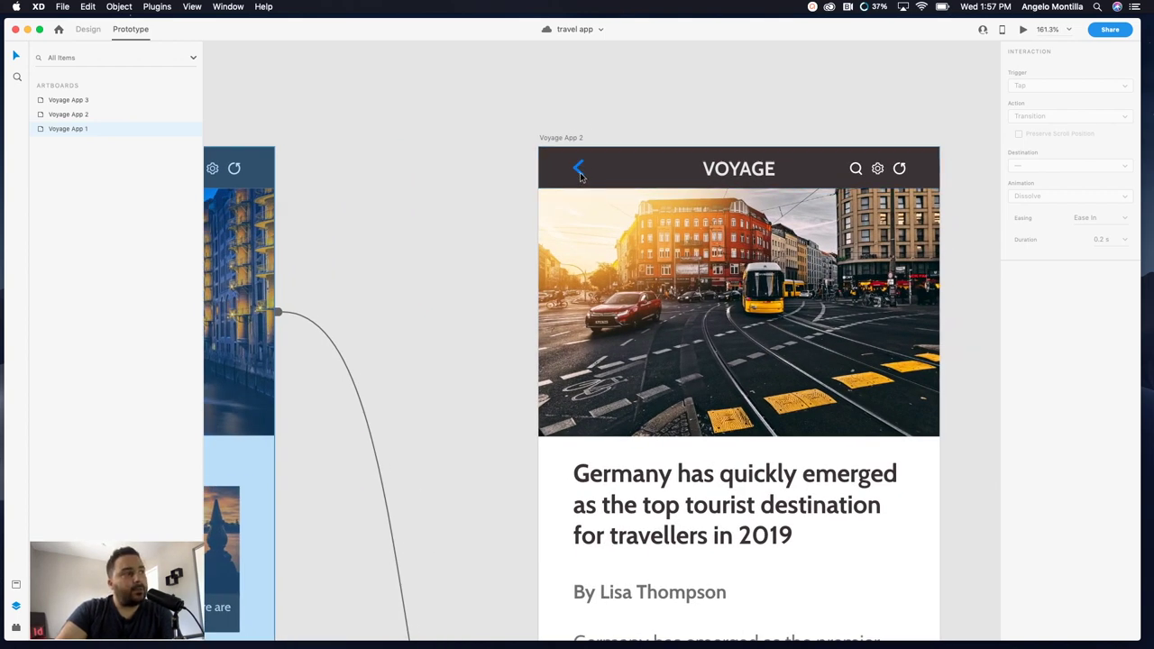
pyautogui.click(580, 174)
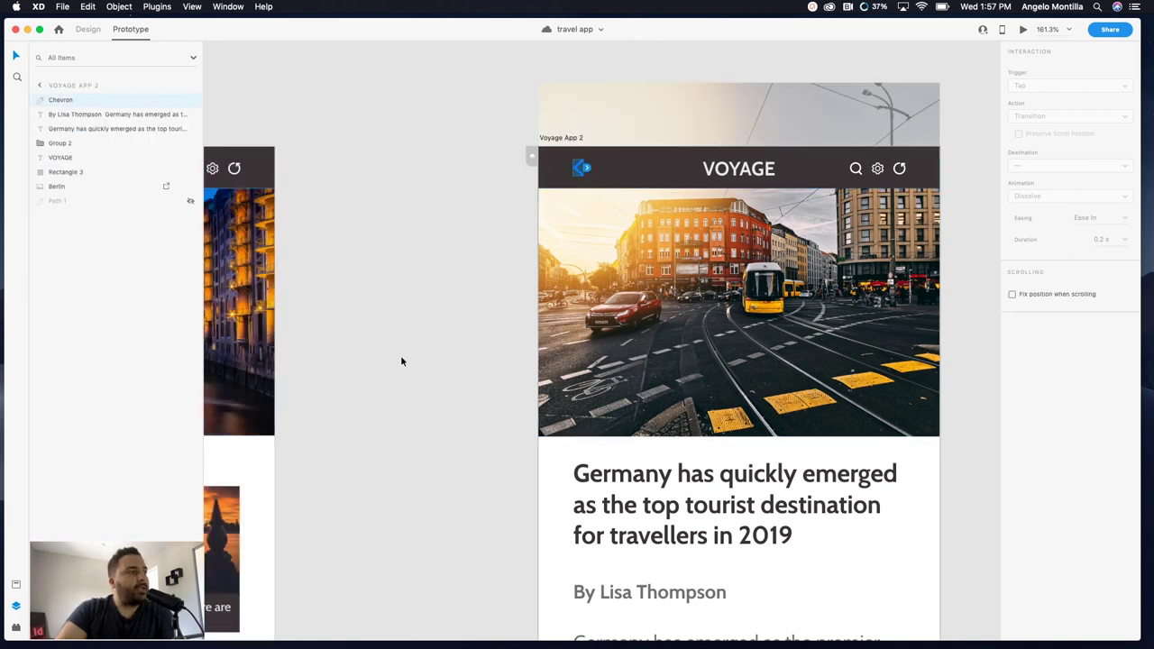
pyautogui.click(587, 172)
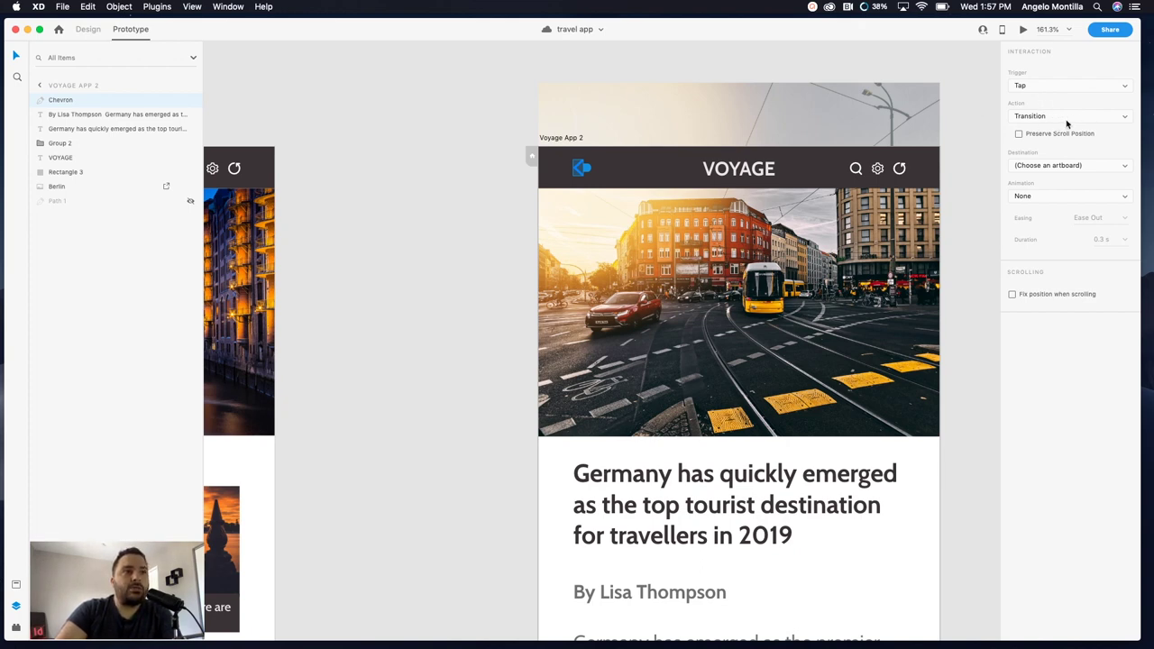
pyautogui.click(1124, 120)
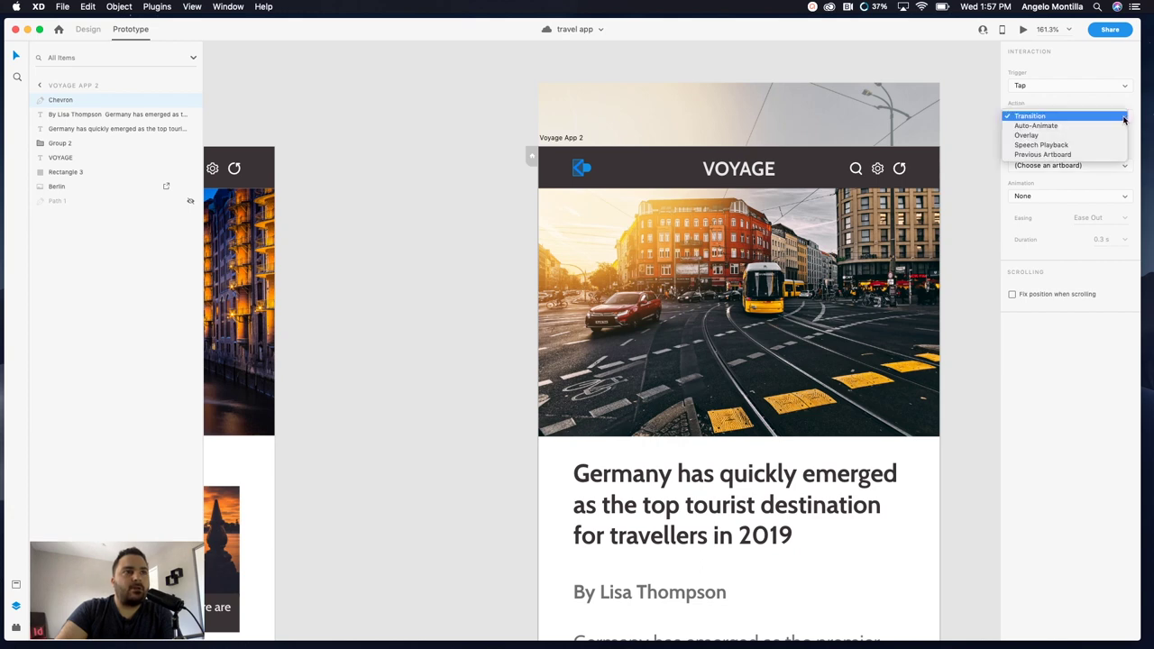
pyautogui.click(1032, 126)
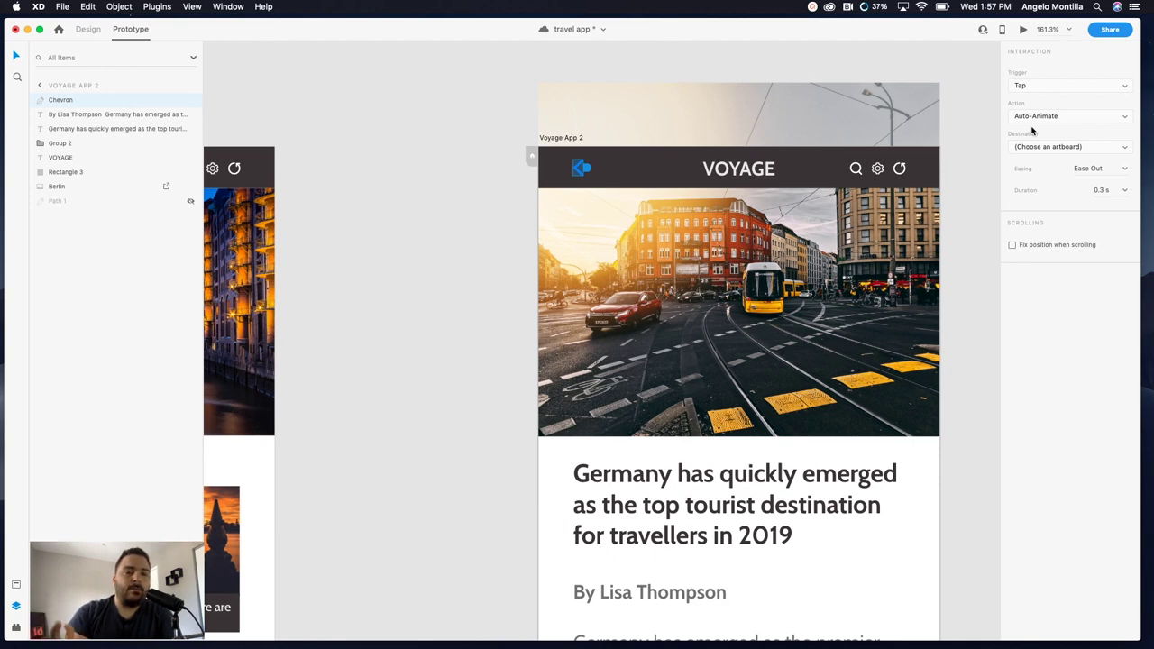
pyautogui.press('super+s')
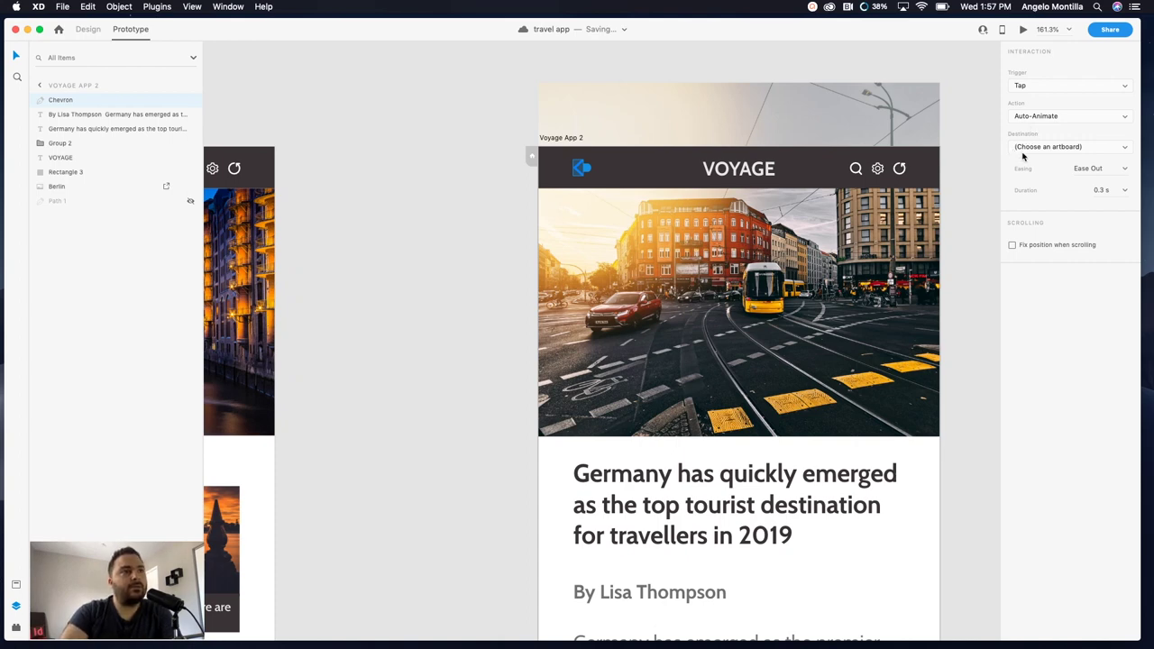
# Step: Send the chevron to Voyage App 1 with Ease Out easing and 0.2 s duration
pyautogui.click(1124, 149)
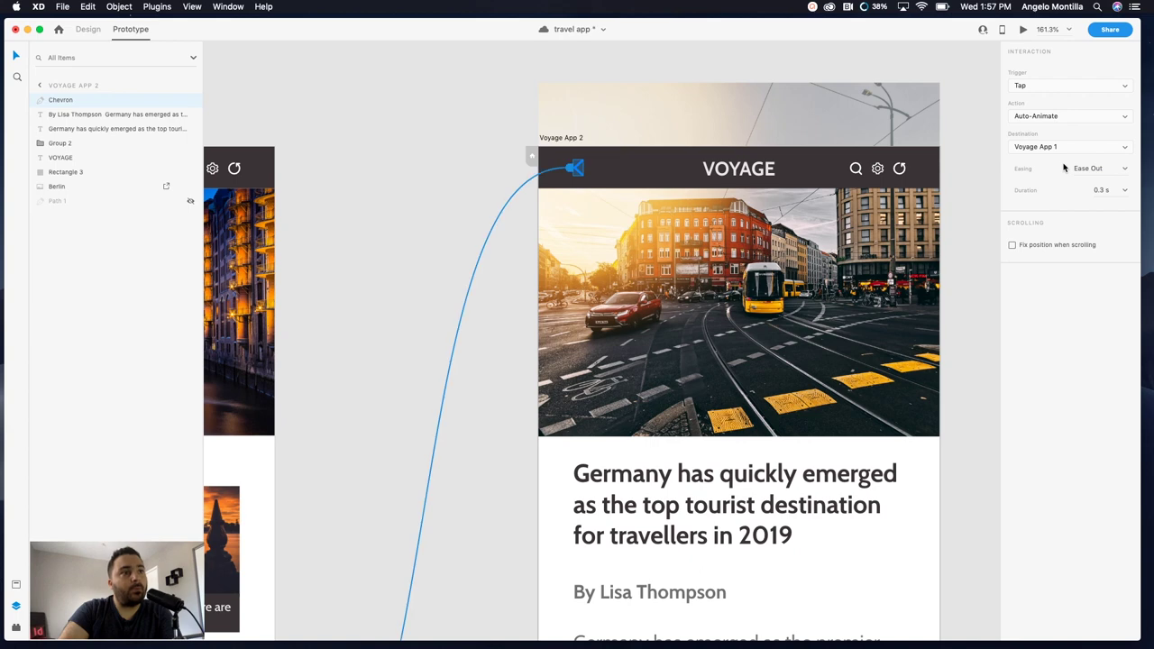
pyautogui.click(1064, 166)
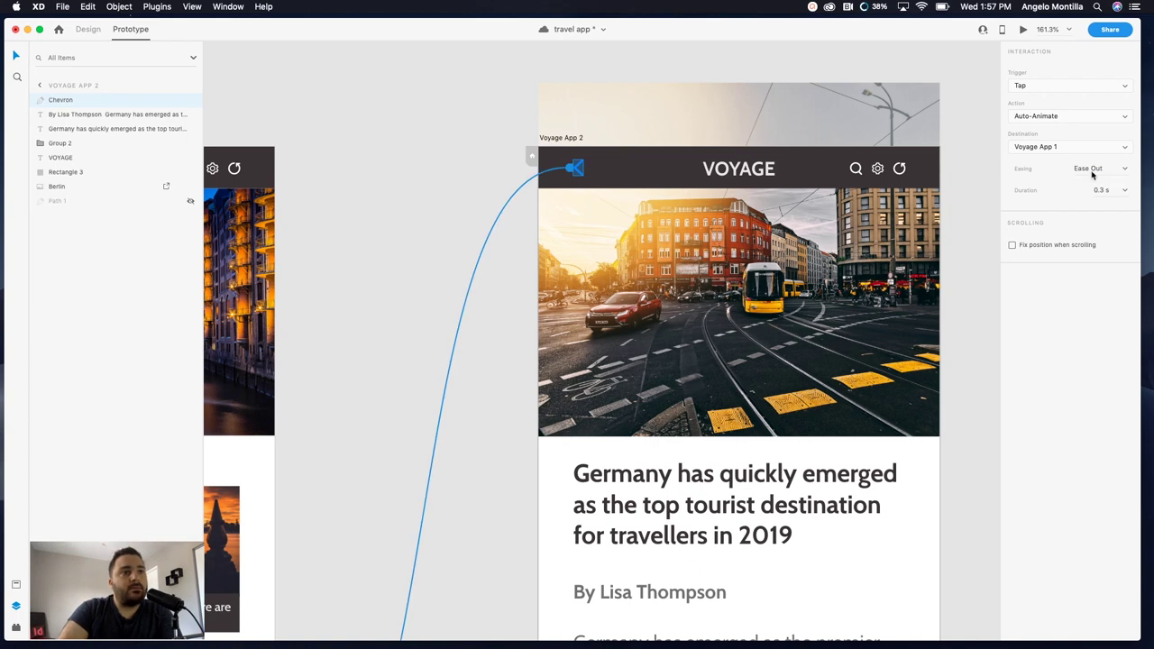
pyautogui.click(1119, 168)
pyautogui.click(1123, 170)
pyautogui.click(1124, 170)
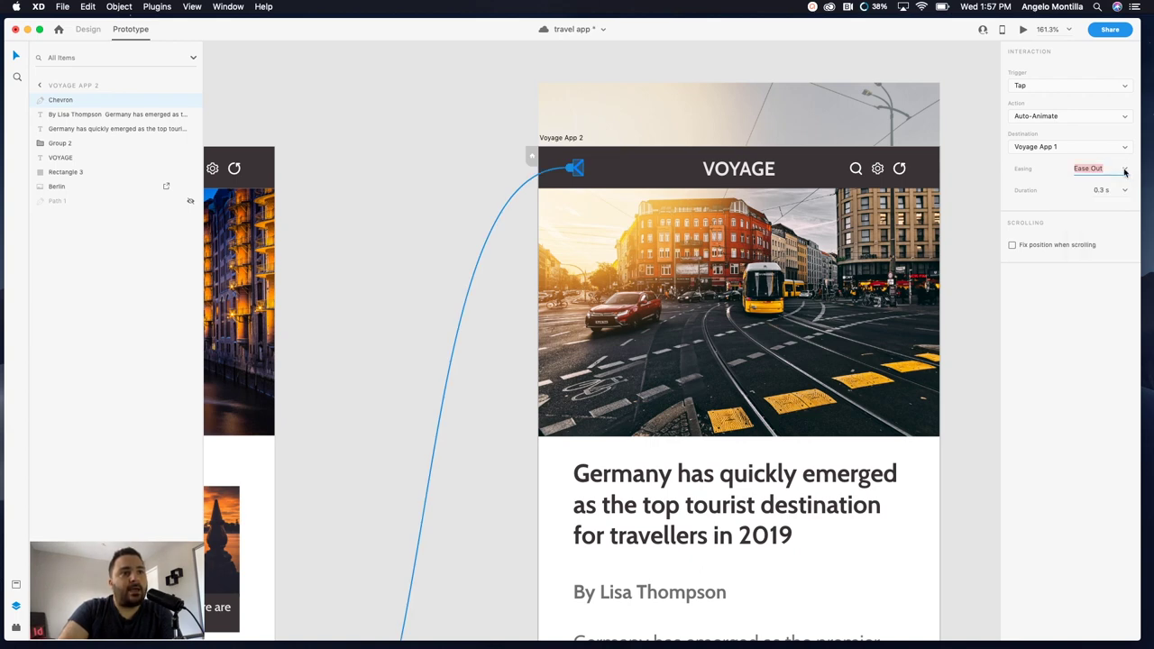
pyautogui.click(1124, 191)
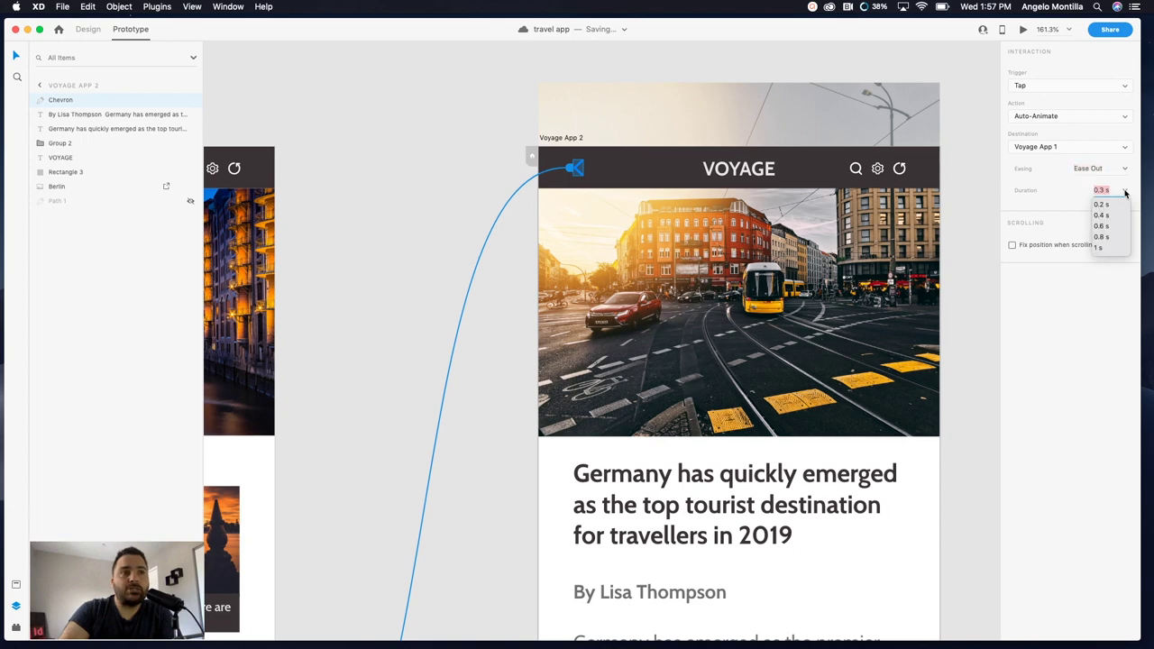
pyautogui.click(1102, 206)
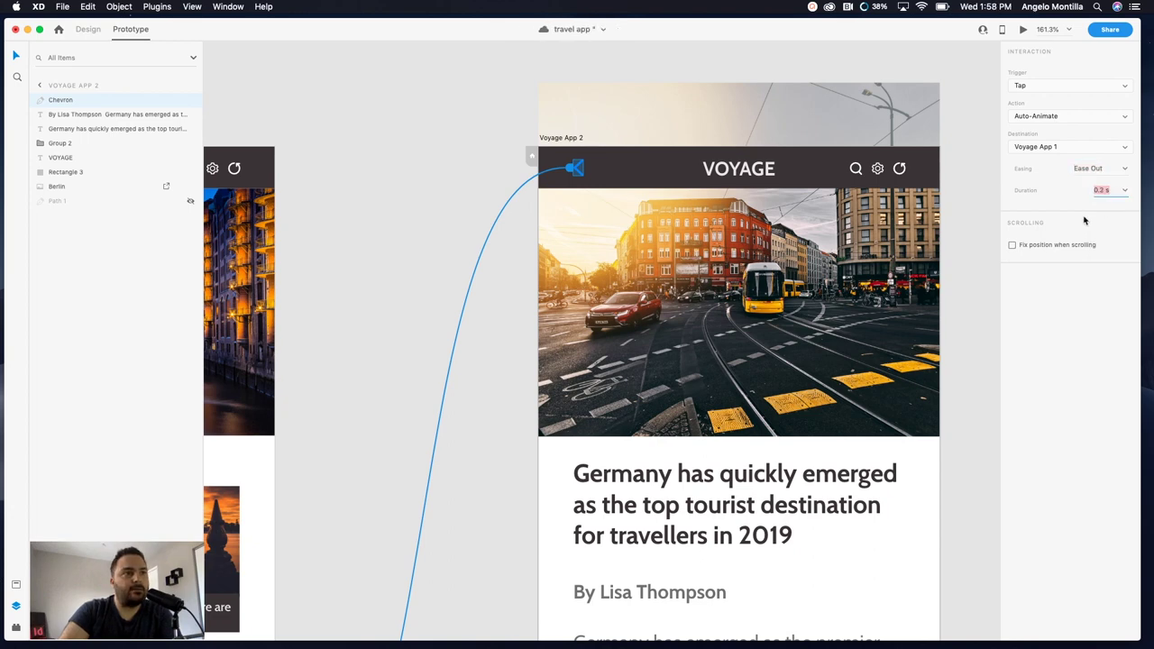
# Step: Save the travel app and select the Voyage App 1 artboard
pyautogui.click(388, 107)
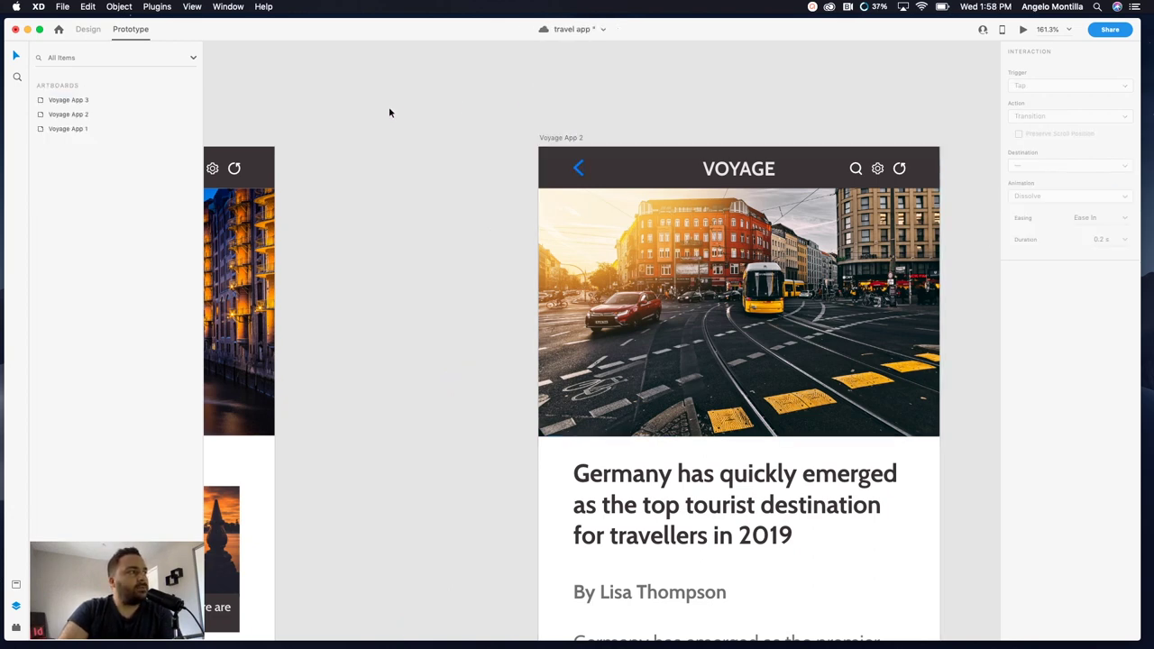
pyautogui.hscroll(-4, 523, 172)
pyautogui.scroll(-5, 564, 177)
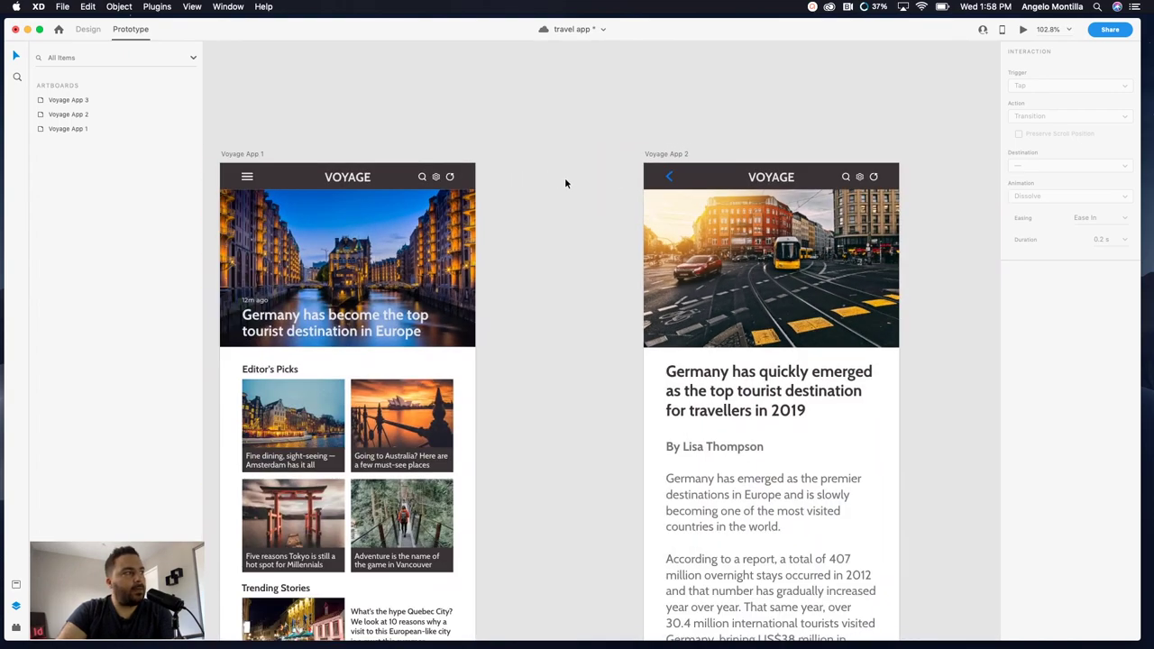
pyautogui.hscroll(-3, 540, 175)
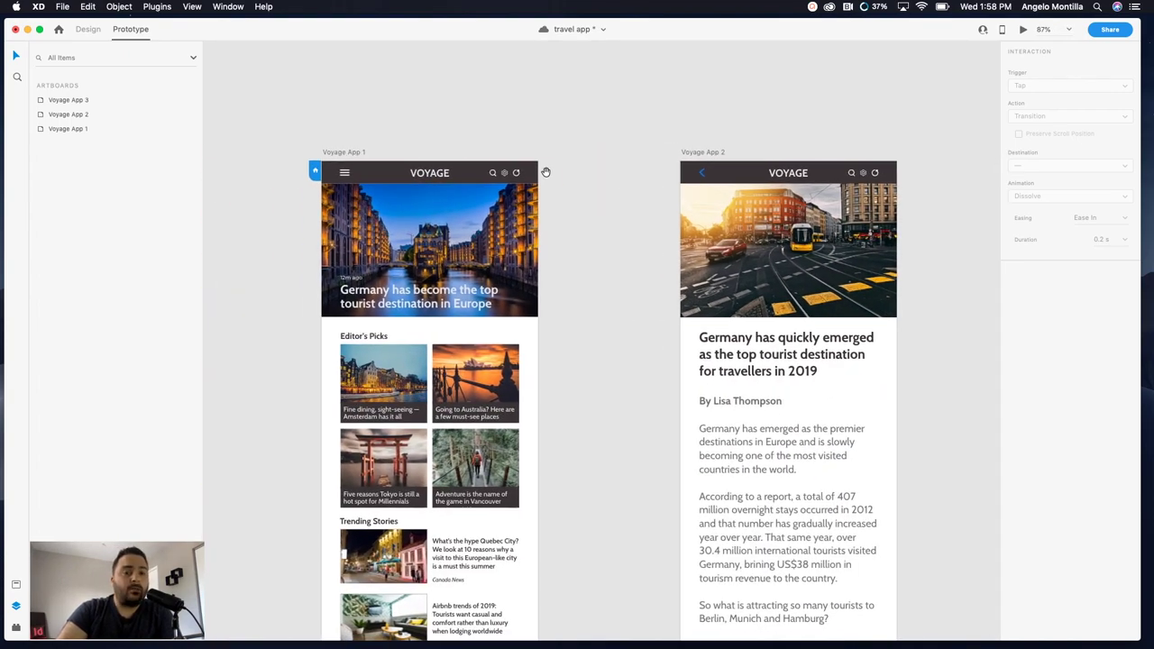
pyautogui.press('super+s')
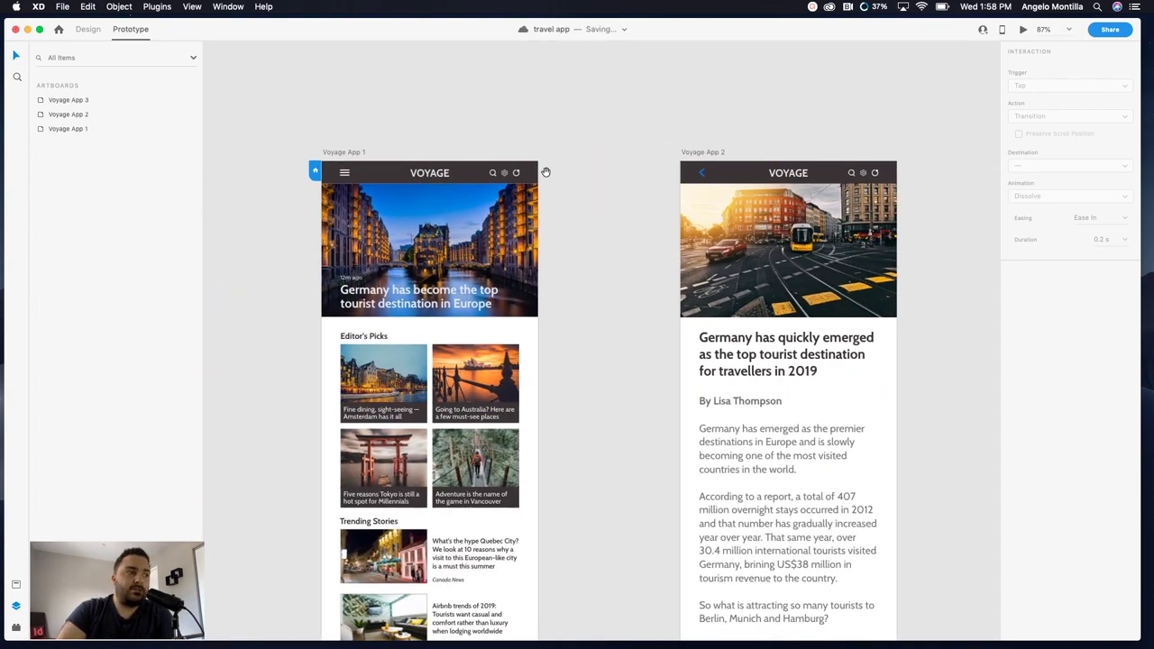
pyautogui.click(367, 153)
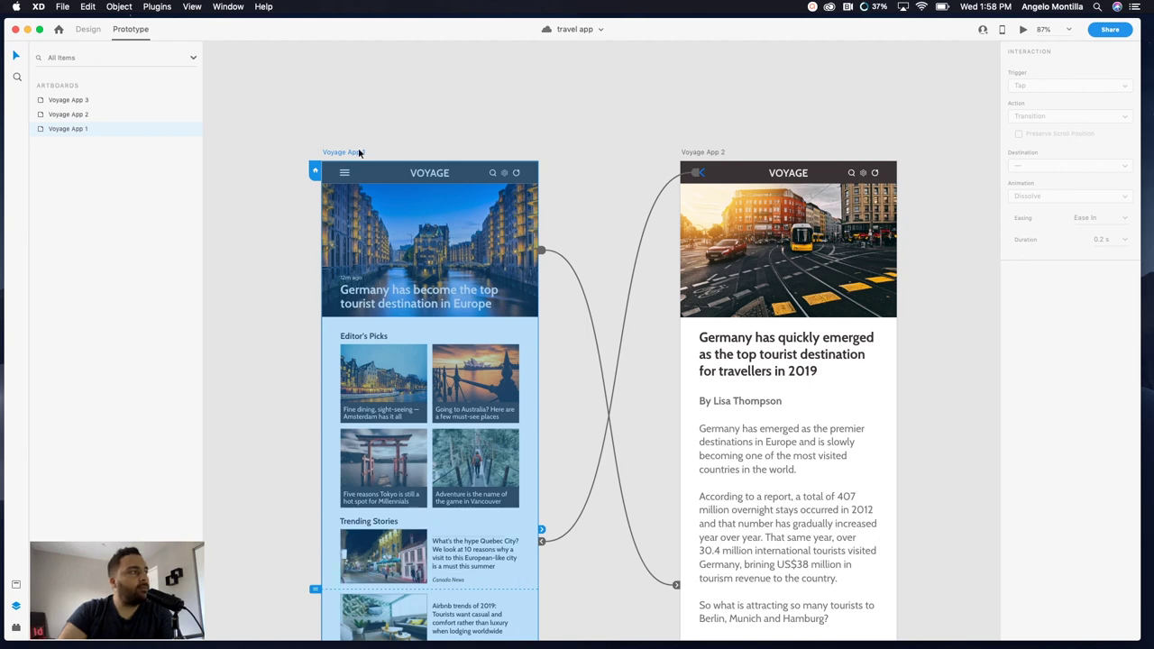
# Step: In Desktop Preview, open the featured article and return home three times, then close Preview
pyautogui.click(1023, 29)
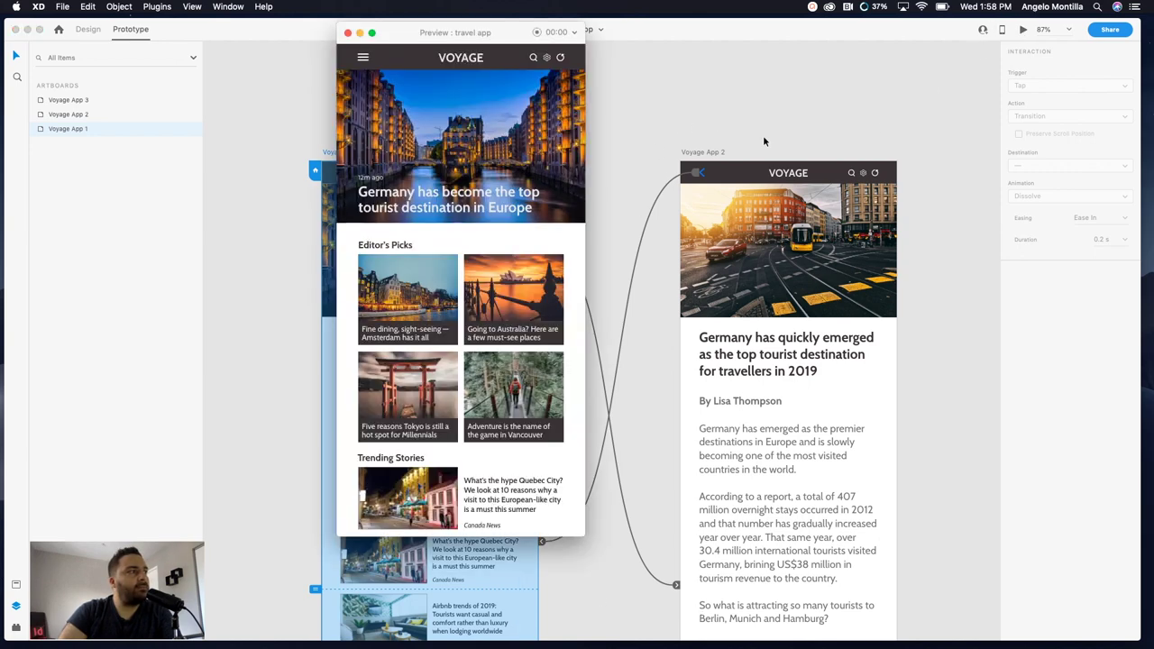
pyautogui.click(432, 199)
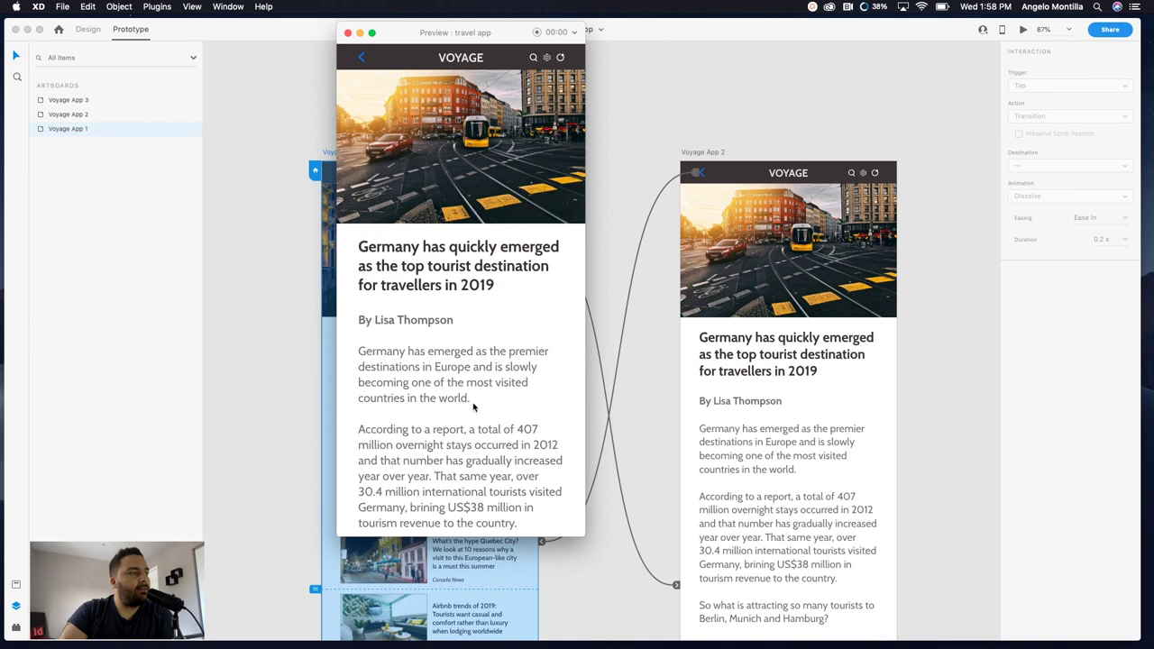
pyautogui.scroll(-3, 473, 408)
pyautogui.scroll(-5, 474, 407)
pyautogui.scroll(10, 471, 401)
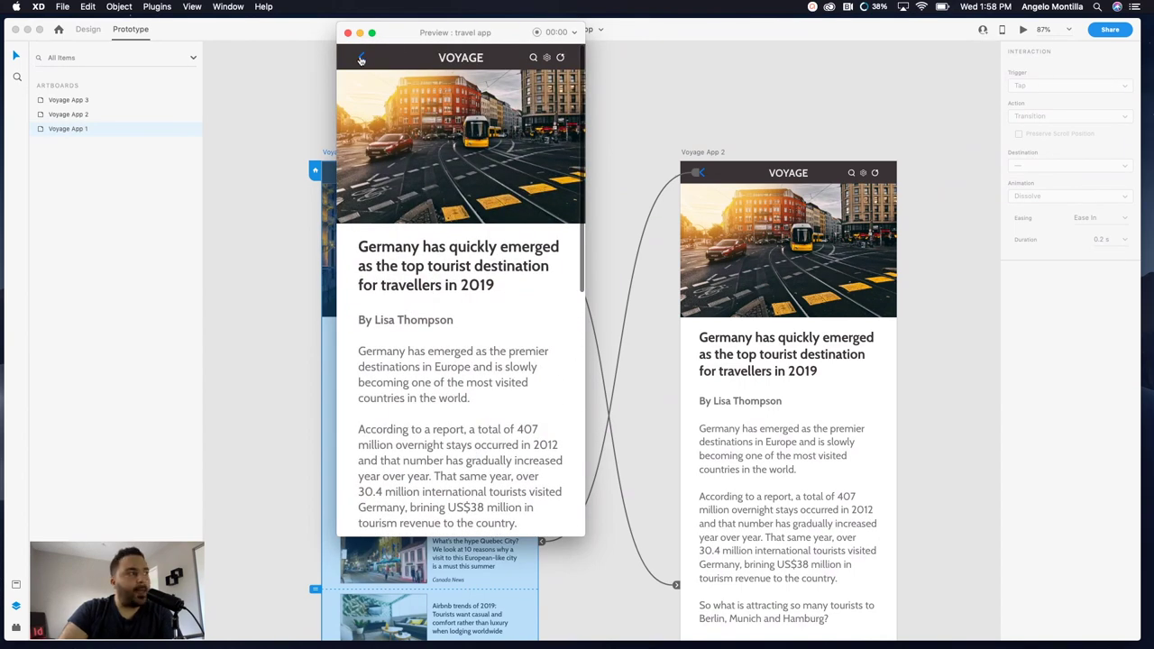
pyautogui.click(361, 59)
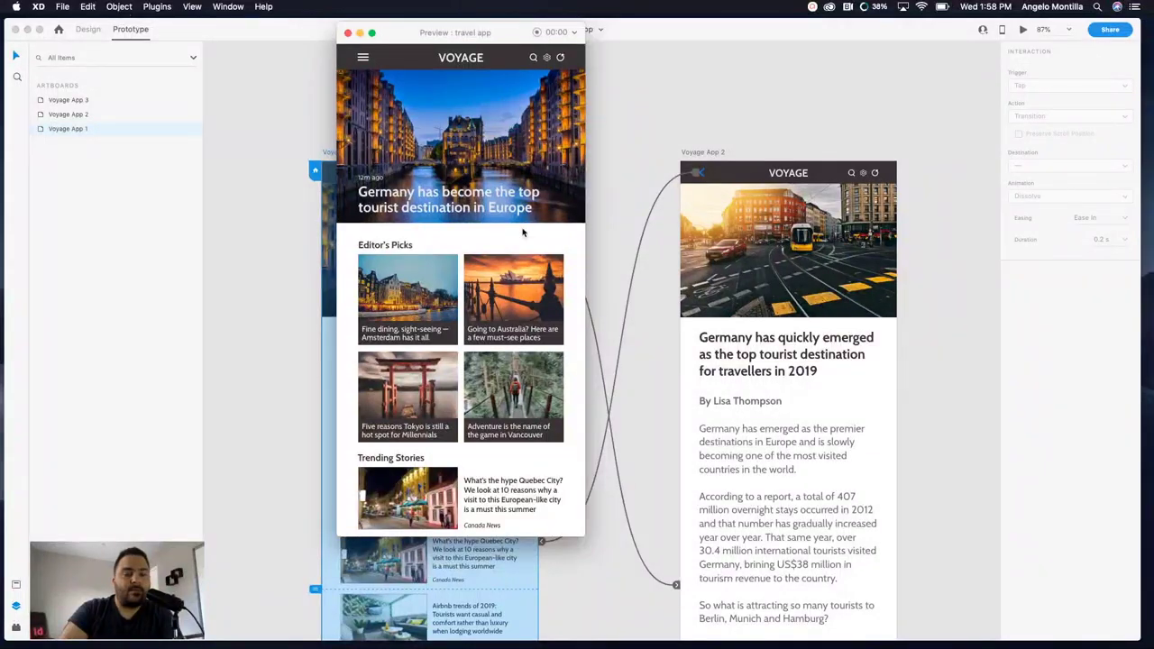
pyautogui.click(463, 194)
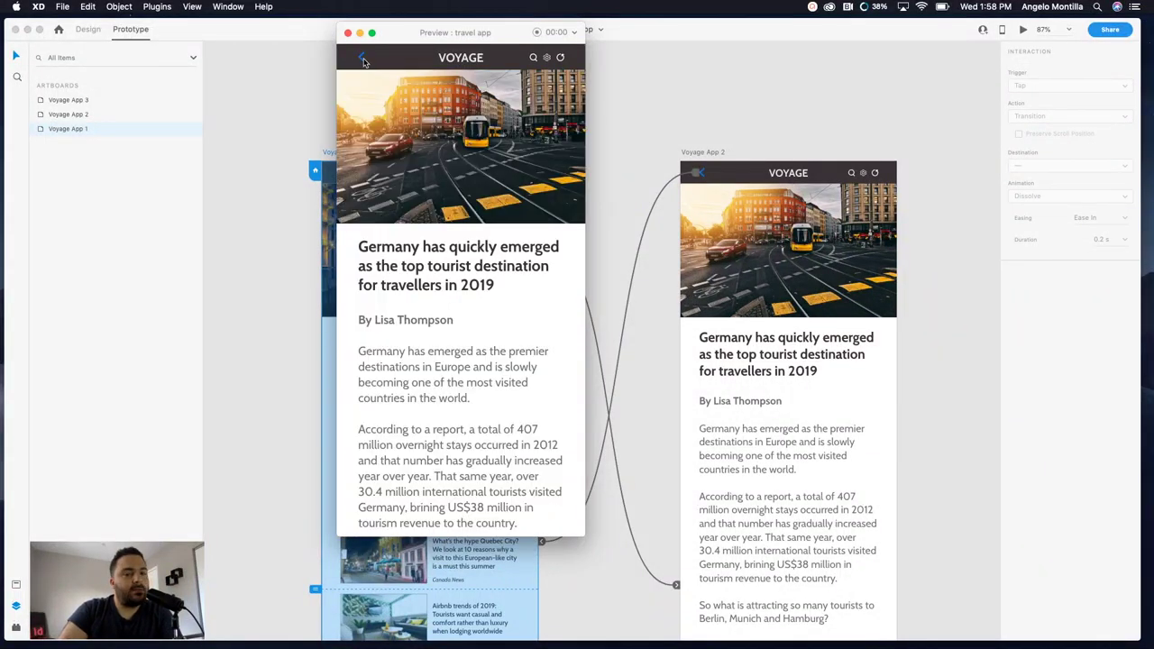
pyautogui.click(362, 59)
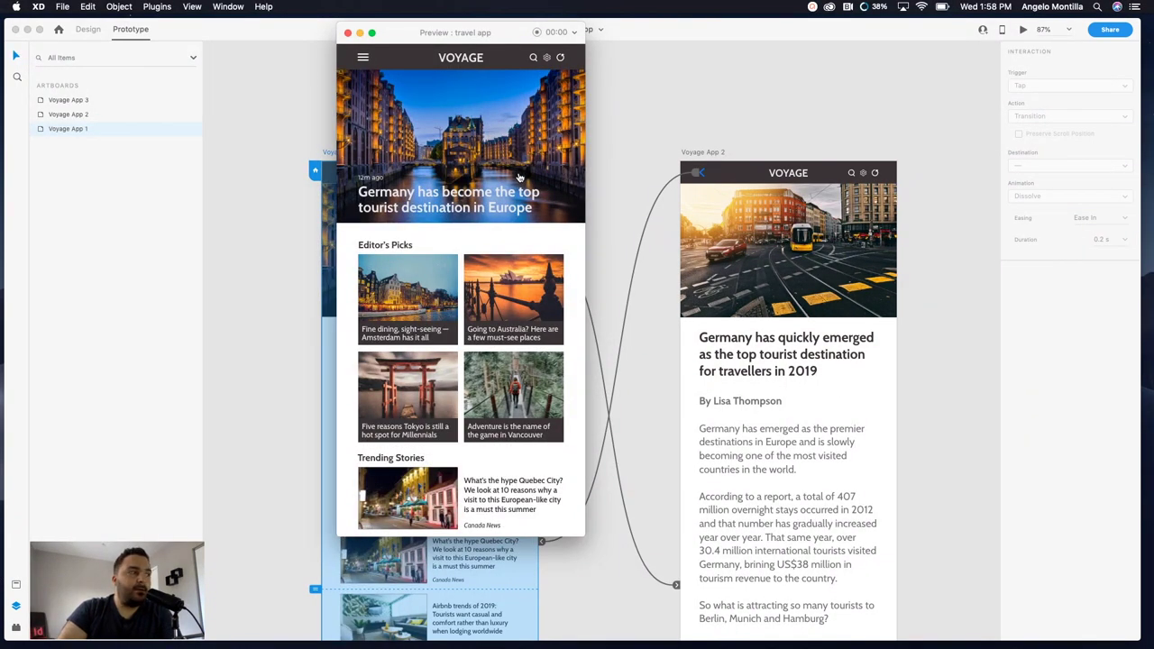
pyautogui.click(475, 209)
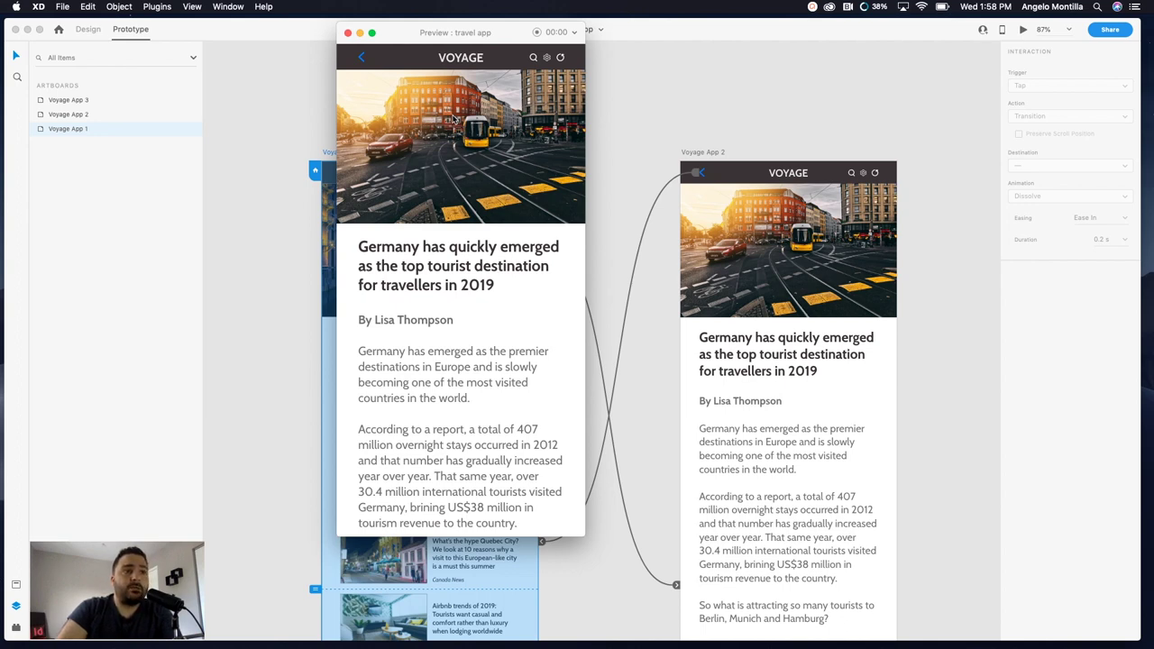
pyautogui.click(362, 61)
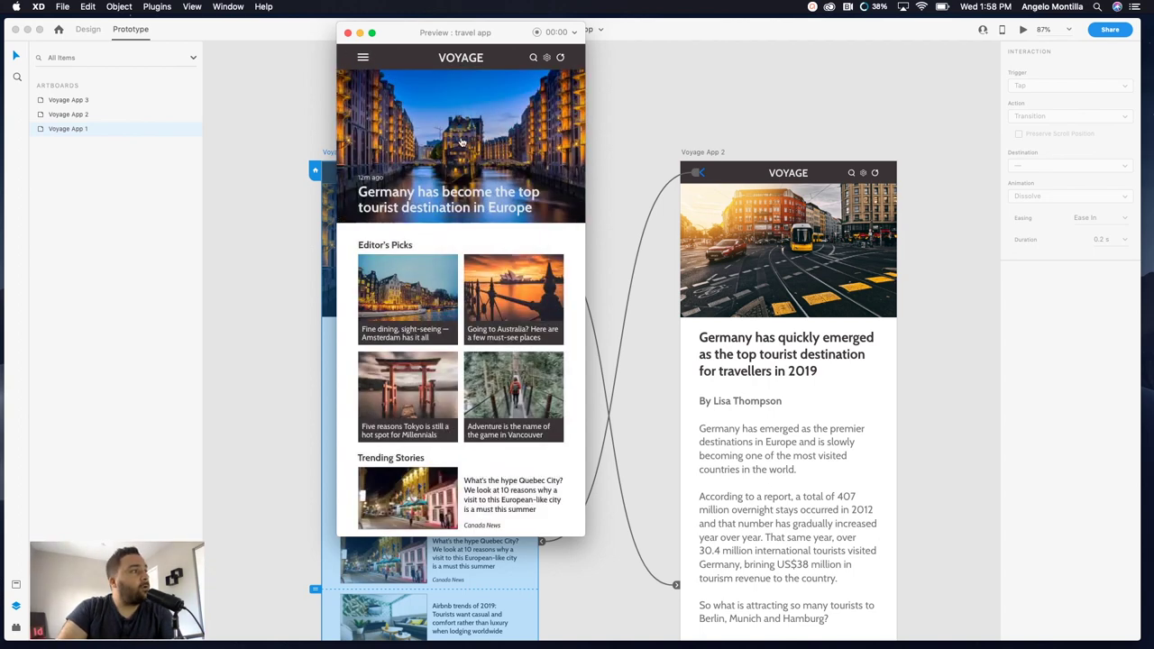
pyautogui.click(348, 32)
# Step: Reselect Voyage App 1's Featured Story Package group from the Layers list
pyautogui.click(572, 161)
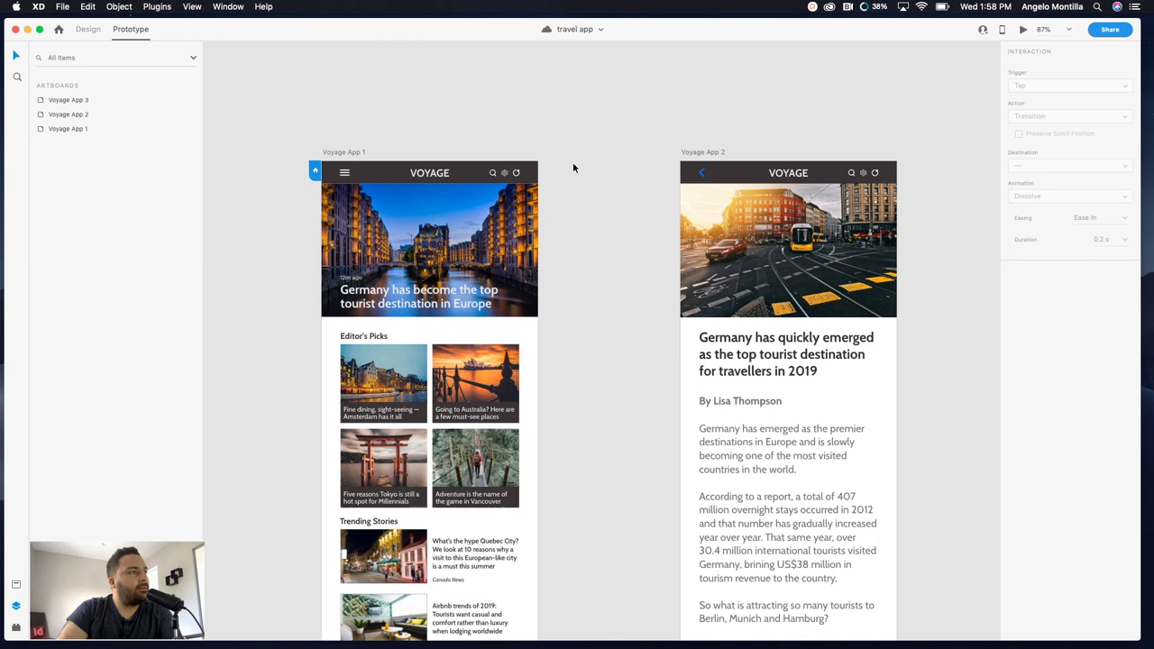
pyautogui.scroll(-5, 595, 158)
pyautogui.hscroll(-5, 595, 158)
pyautogui.hscroll(-2, 614, 149)
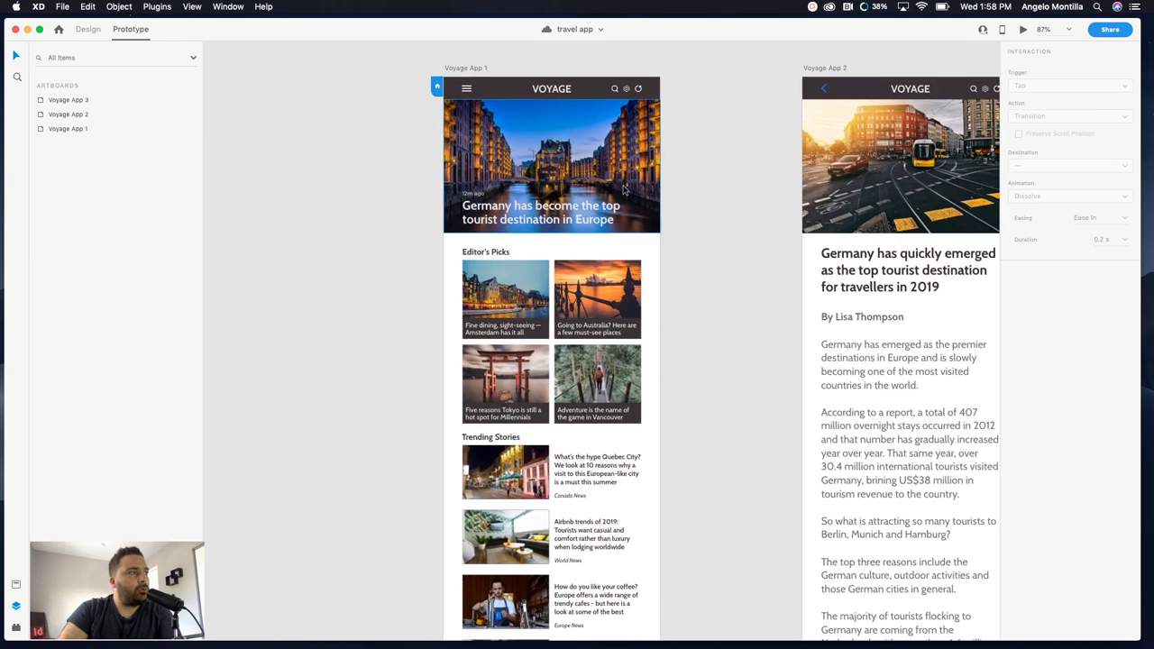
pyautogui.click(510, 158)
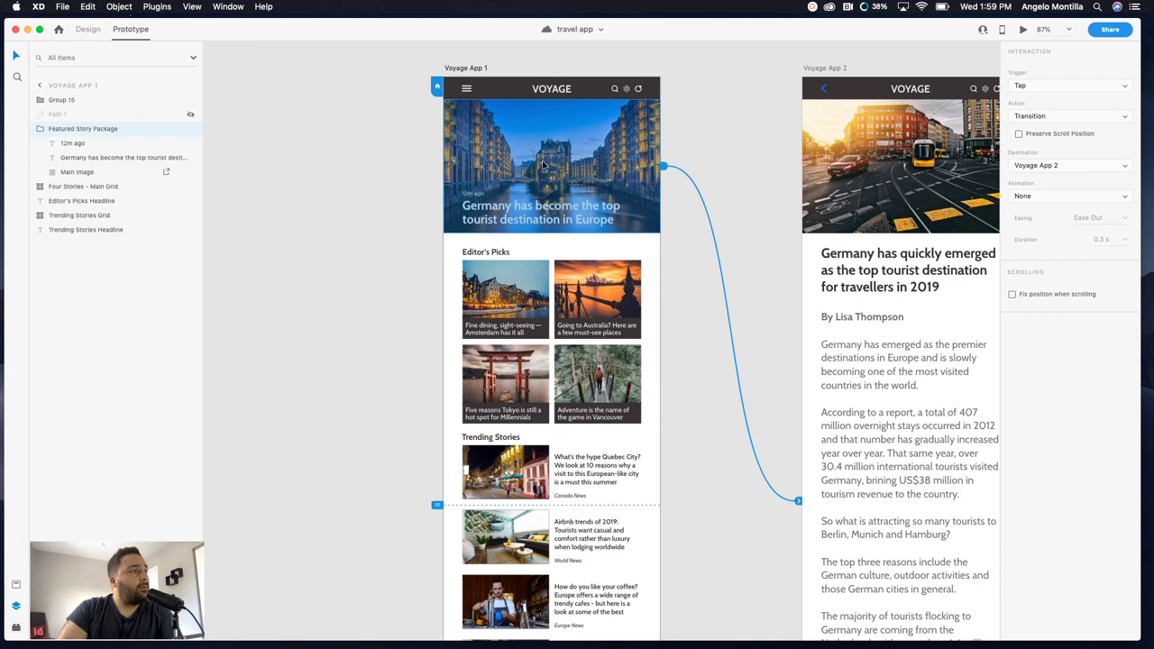
pyautogui.click(475, 72)
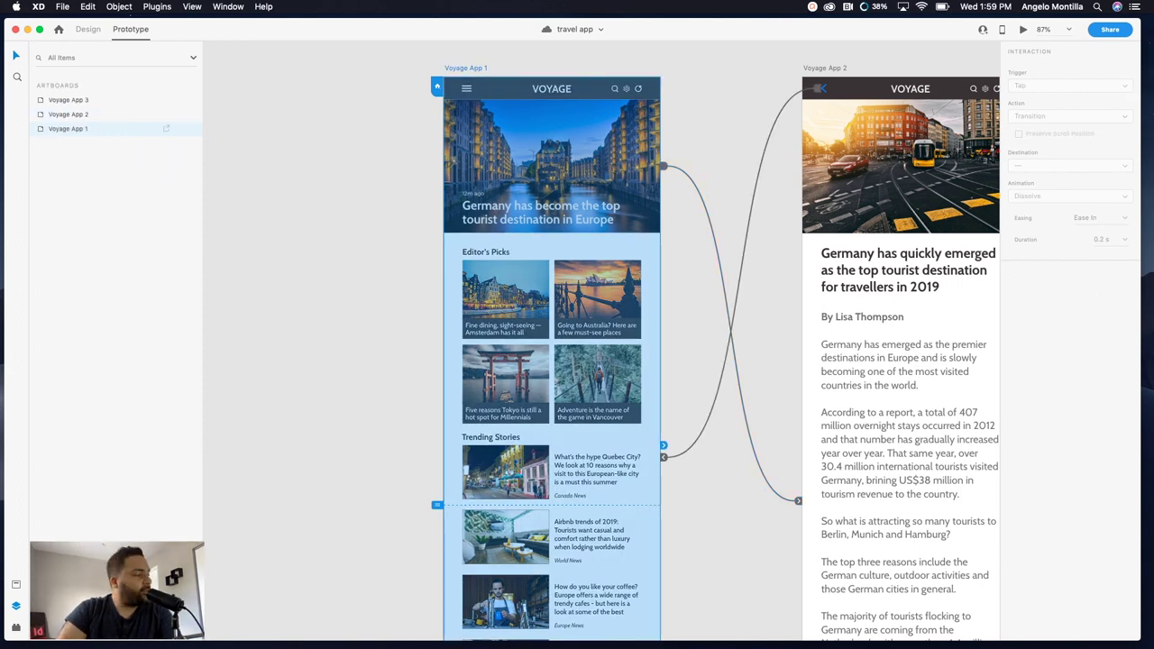
pyautogui.click(16, 605)
pyautogui.click(16, 605)
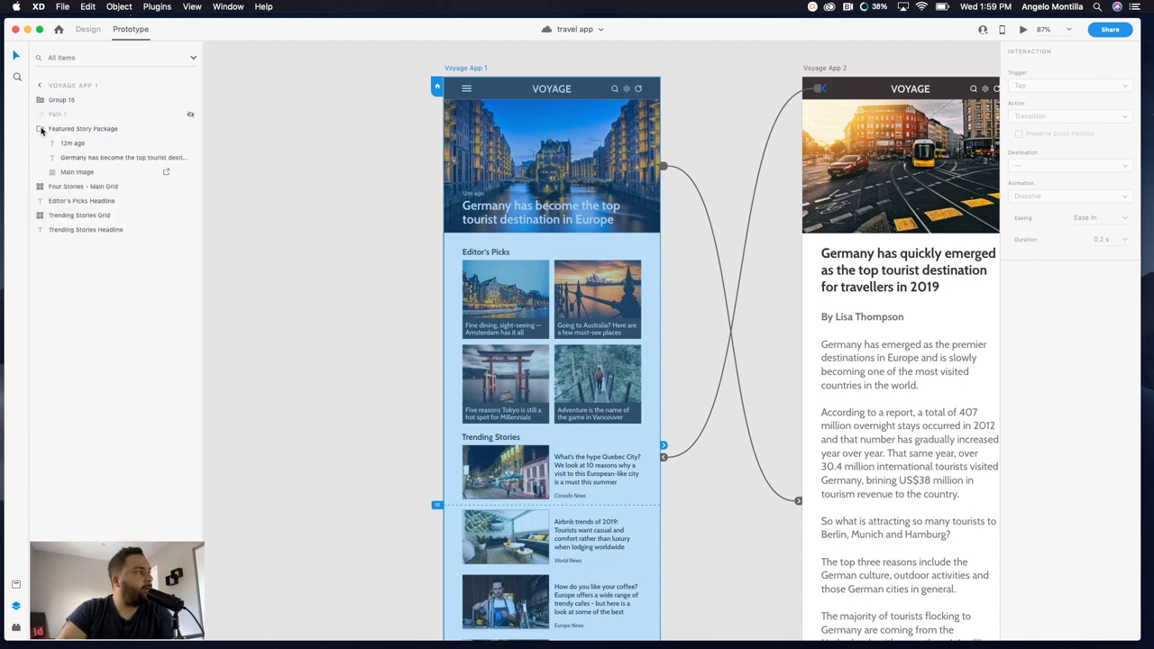
pyautogui.click(41, 130)
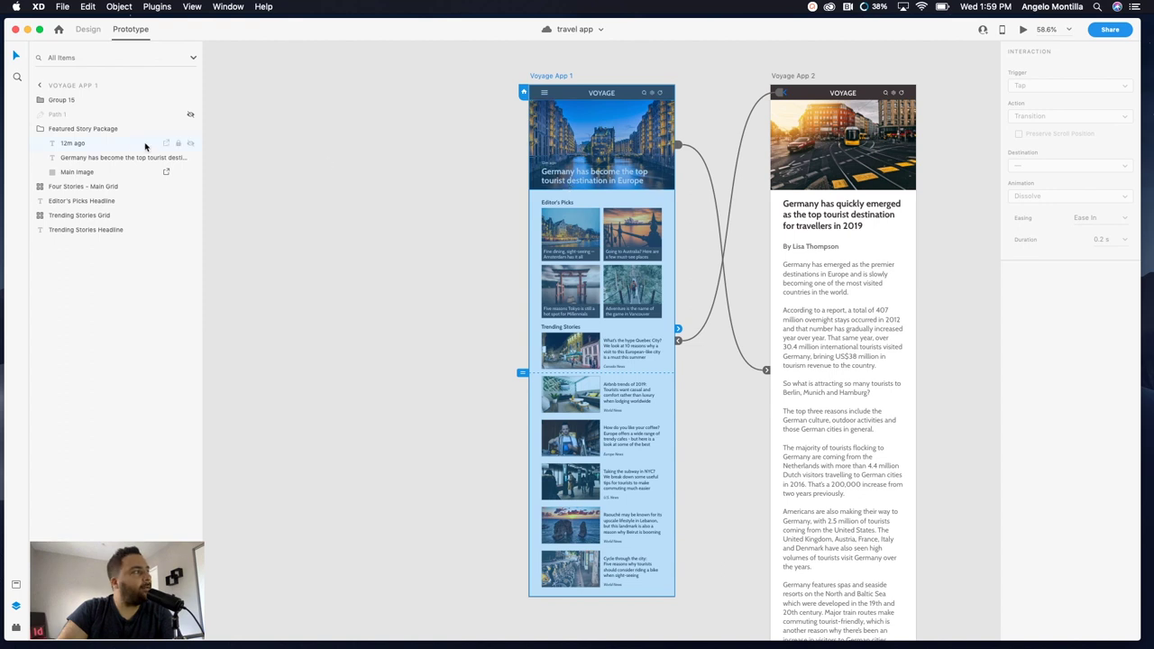
pyautogui.click(78, 132)
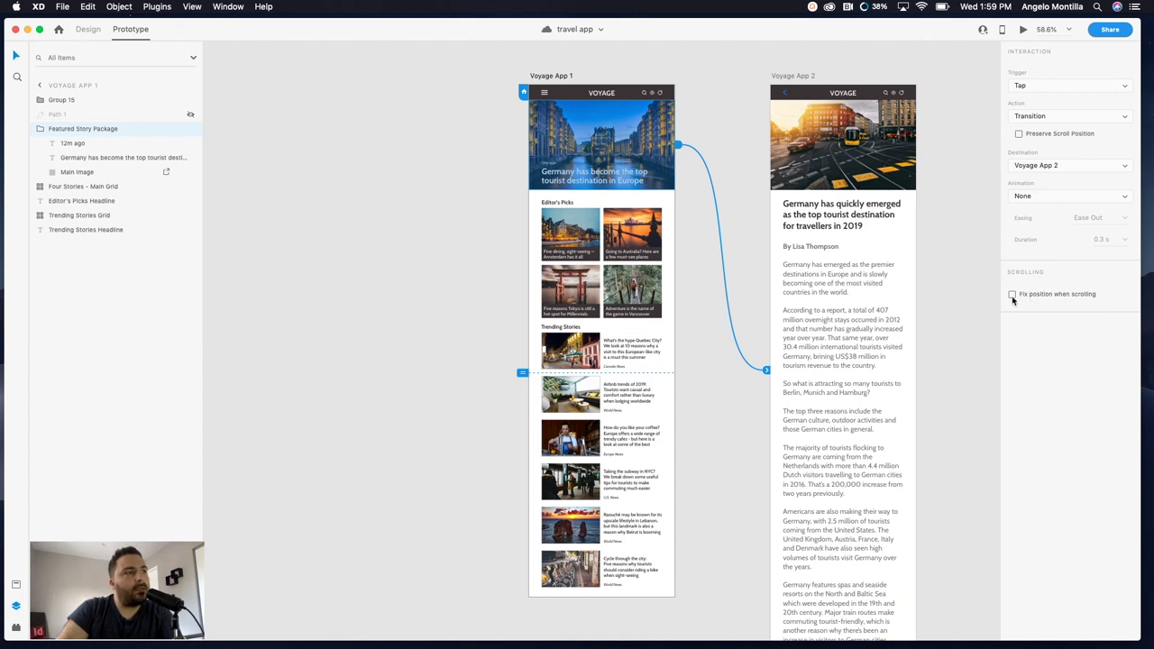
pyautogui.click(1023, 29)
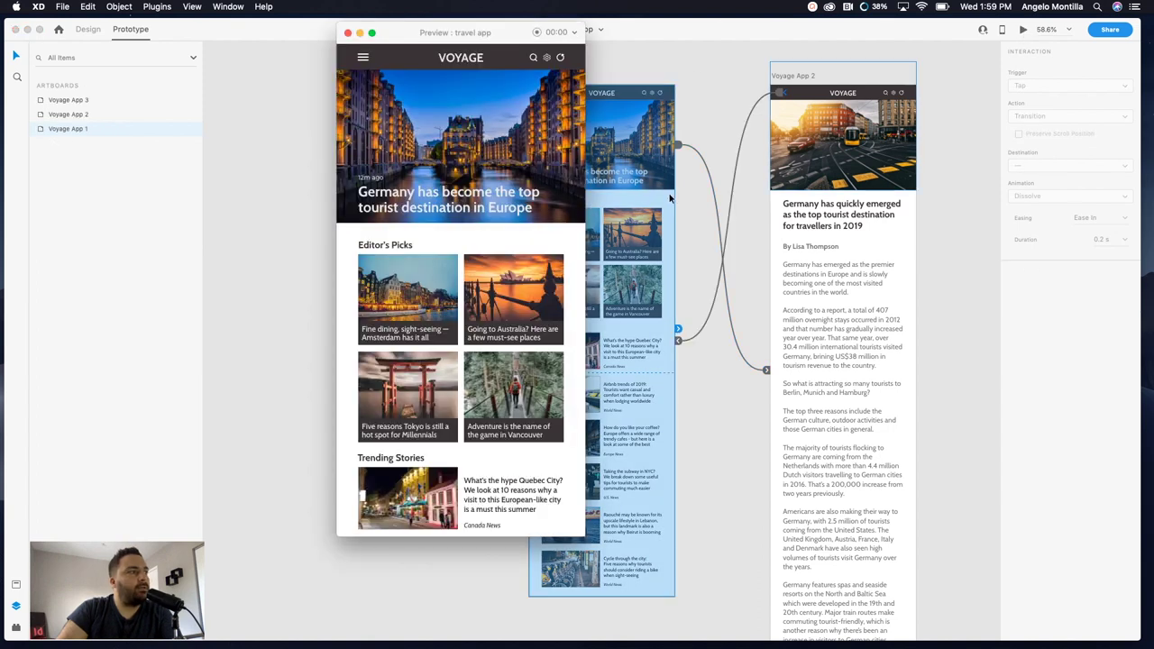
pyautogui.scroll(-2, 460, 394)
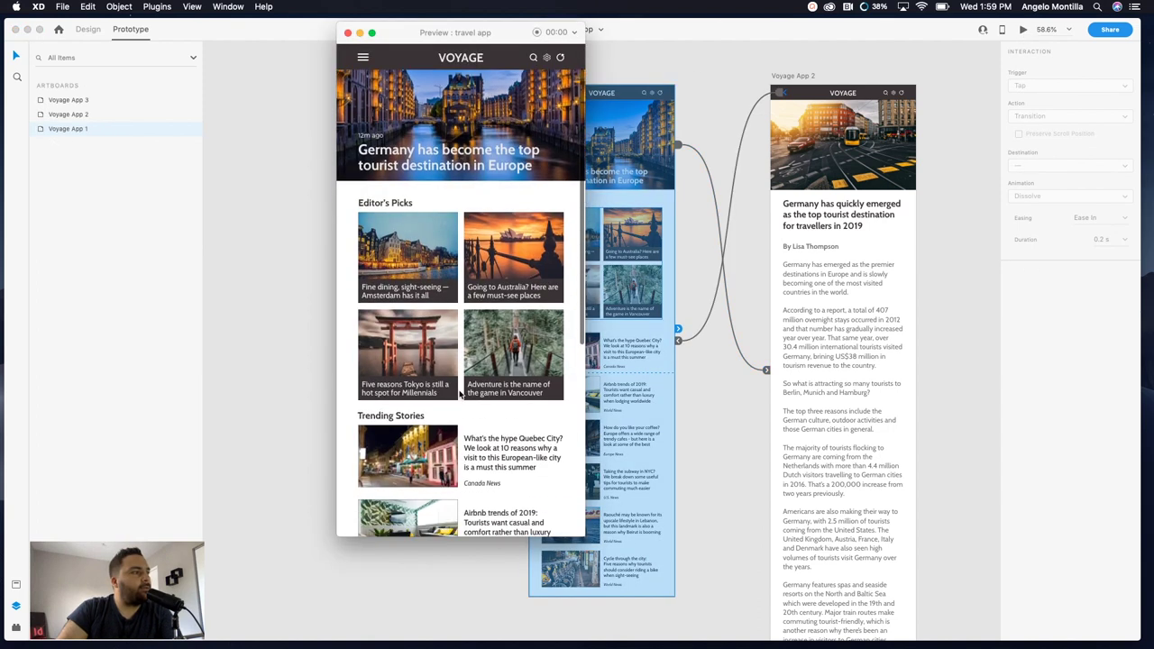
pyautogui.scroll(-10, 462, 360)
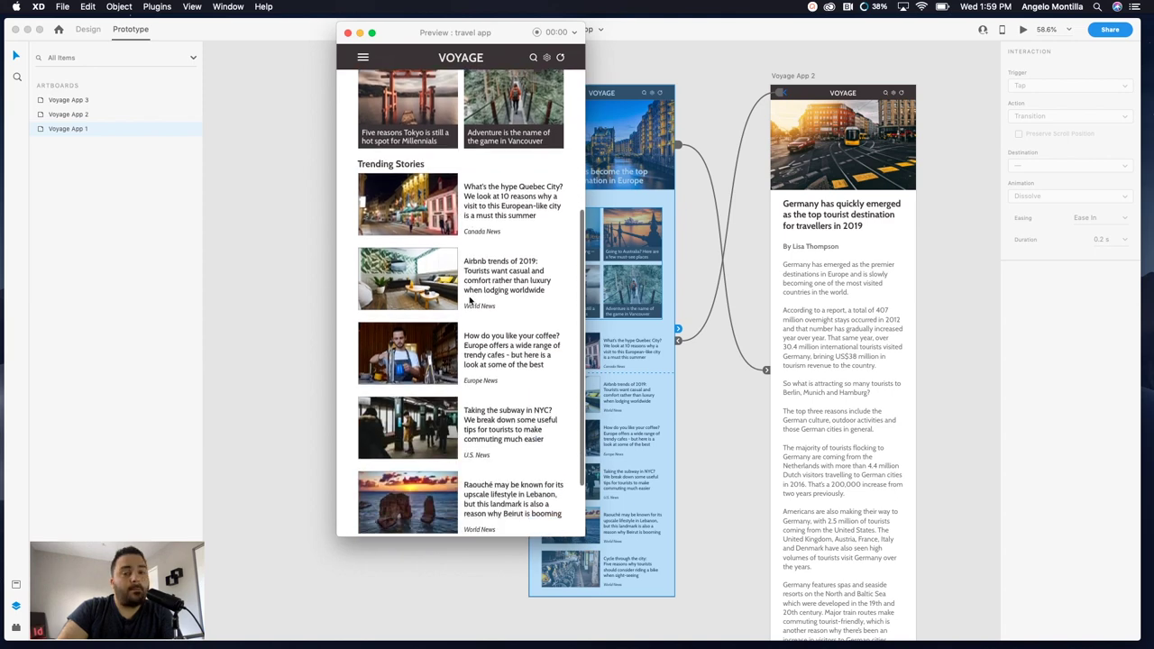
pyautogui.scroll(12, 469, 301)
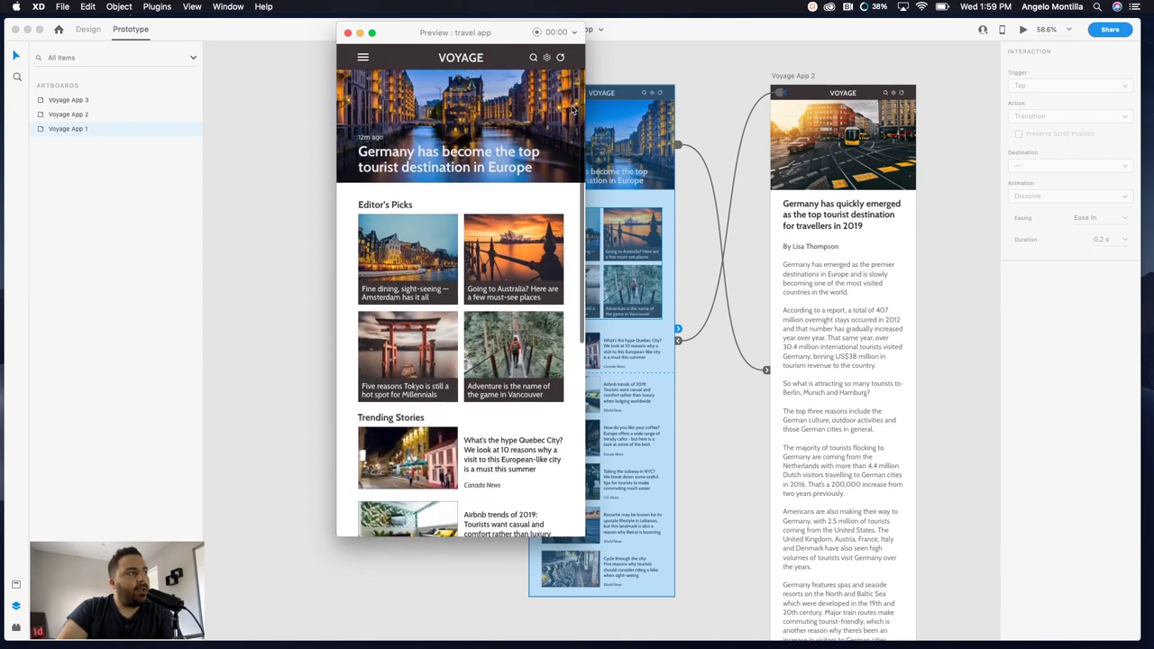
pyautogui.scroll(-9, 489, 260)
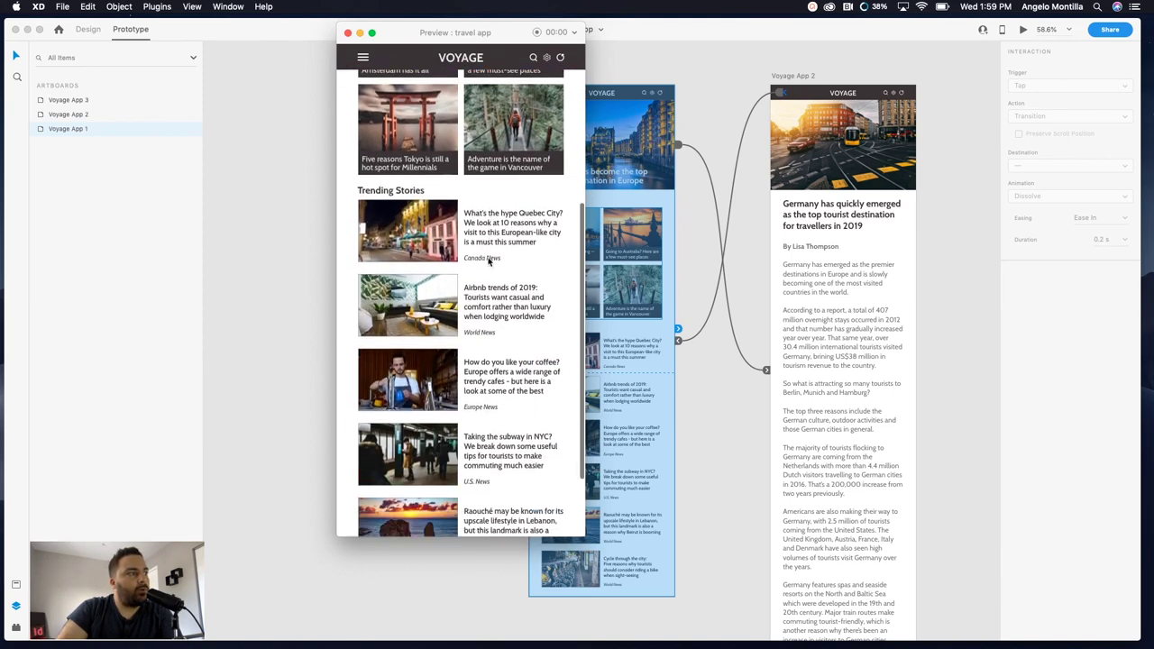
pyautogui.scroll(-3, 489, 259)
pyautogui.scroll(12, 489, 261)
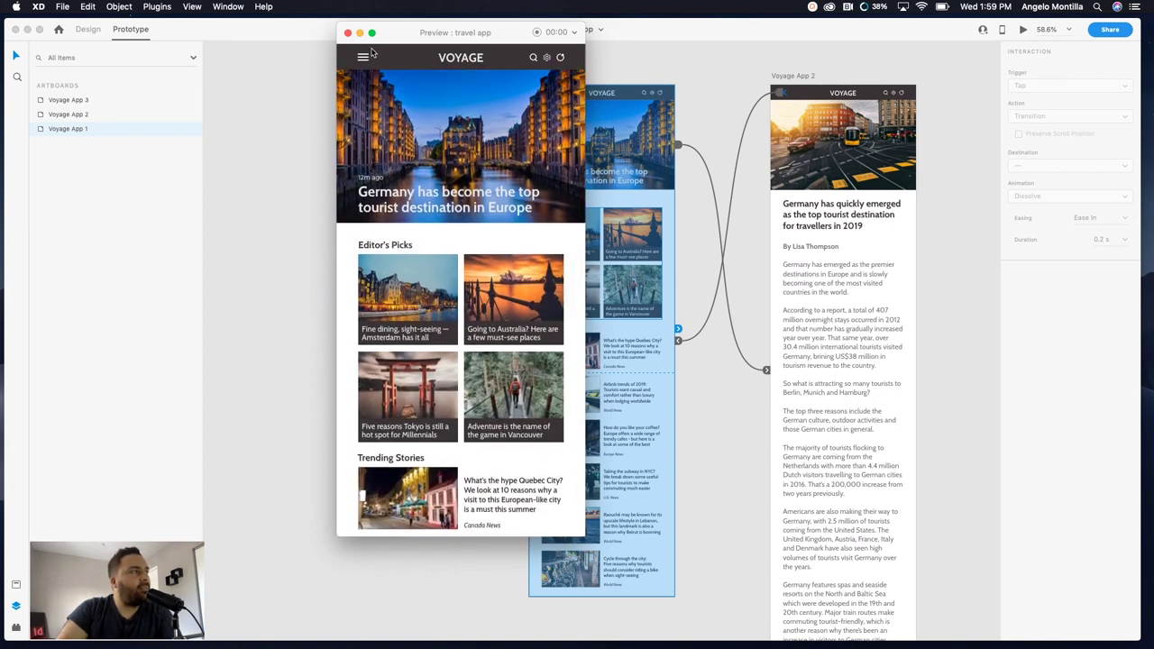
pyautogui.click(347, 33)
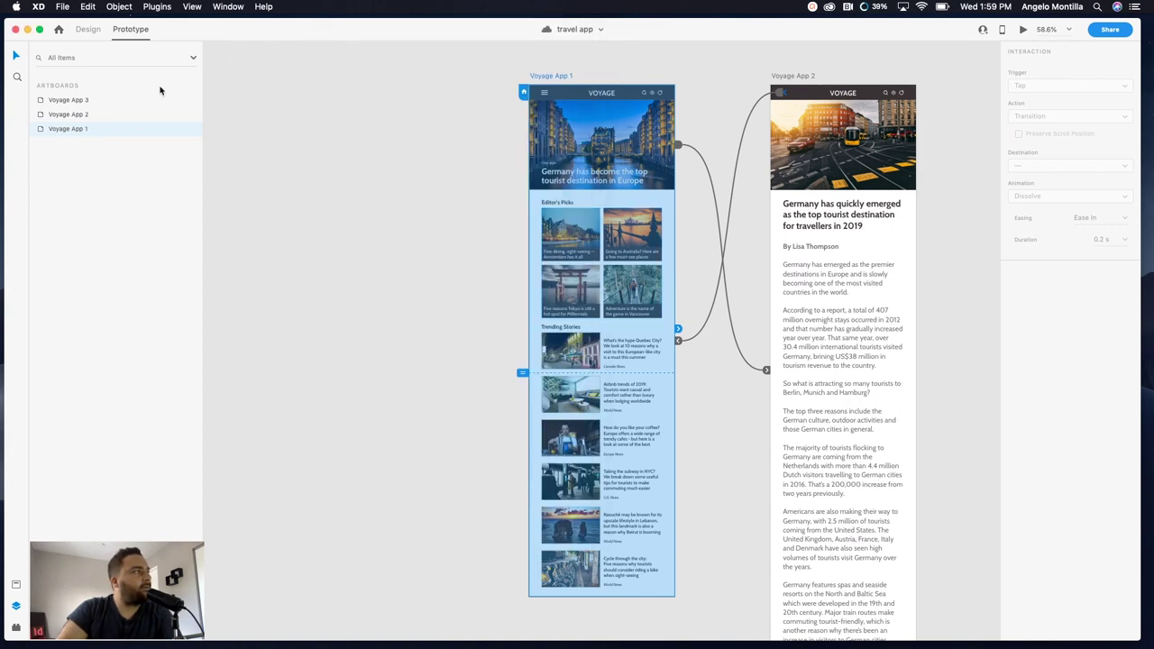
# Step: Turn on Fix position when scrolling for the Featured Story Package, then preview Voyage App 1
pyautogui.click(43, 130)
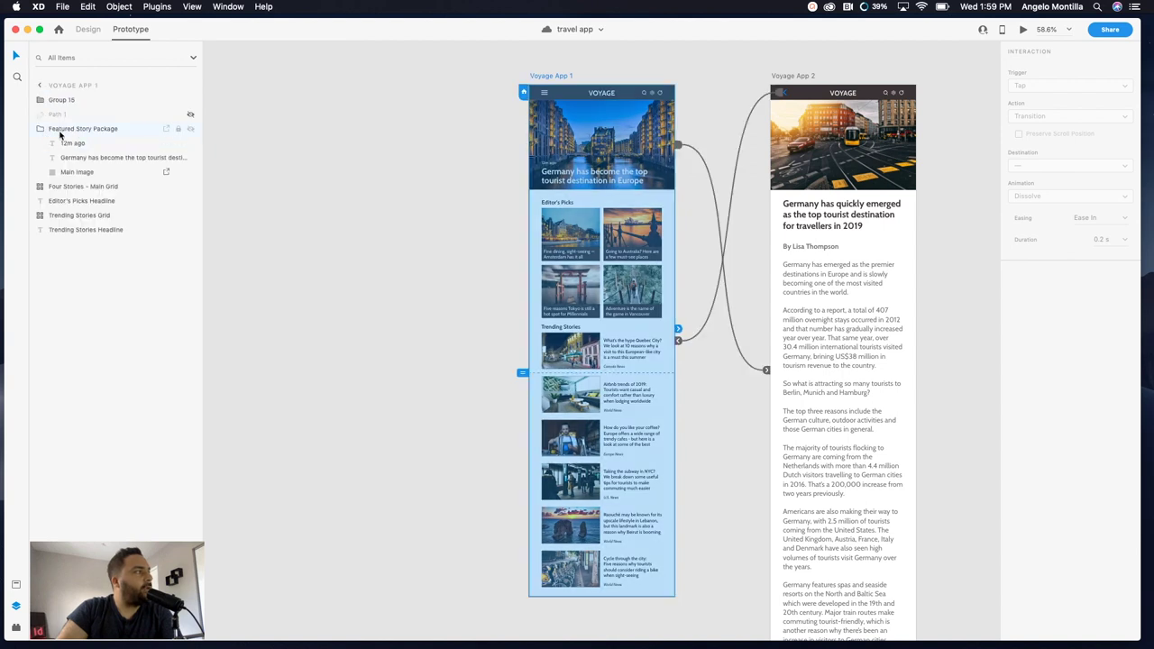
pyautogui.click(78, 135)
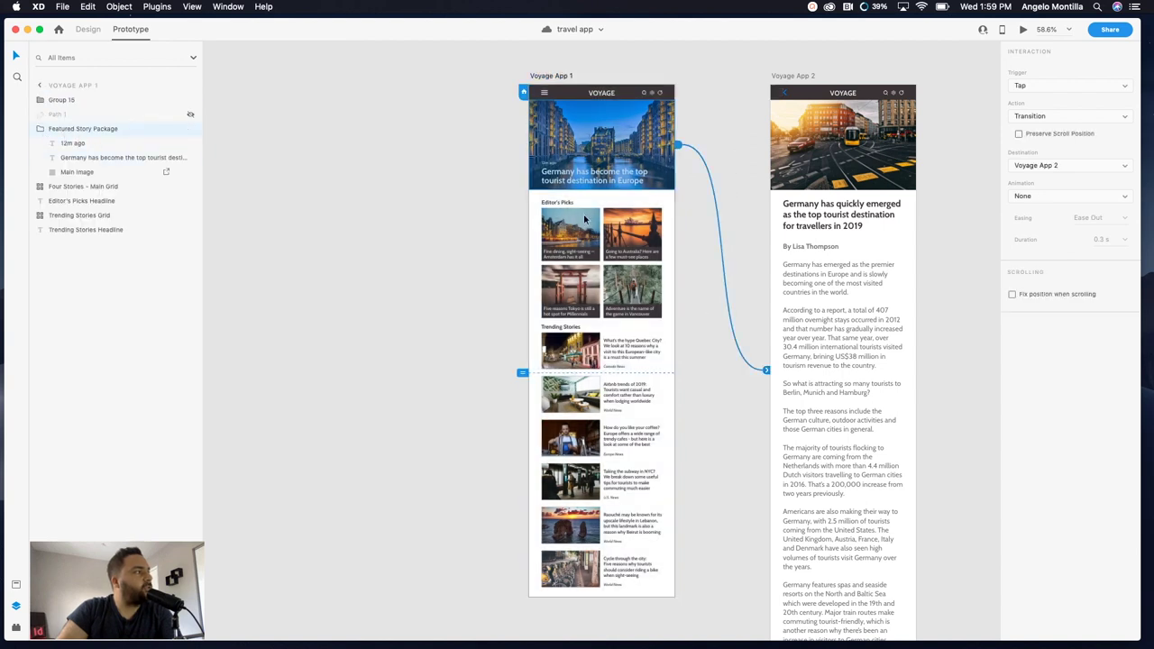
pyautogui.click(1012, 295)
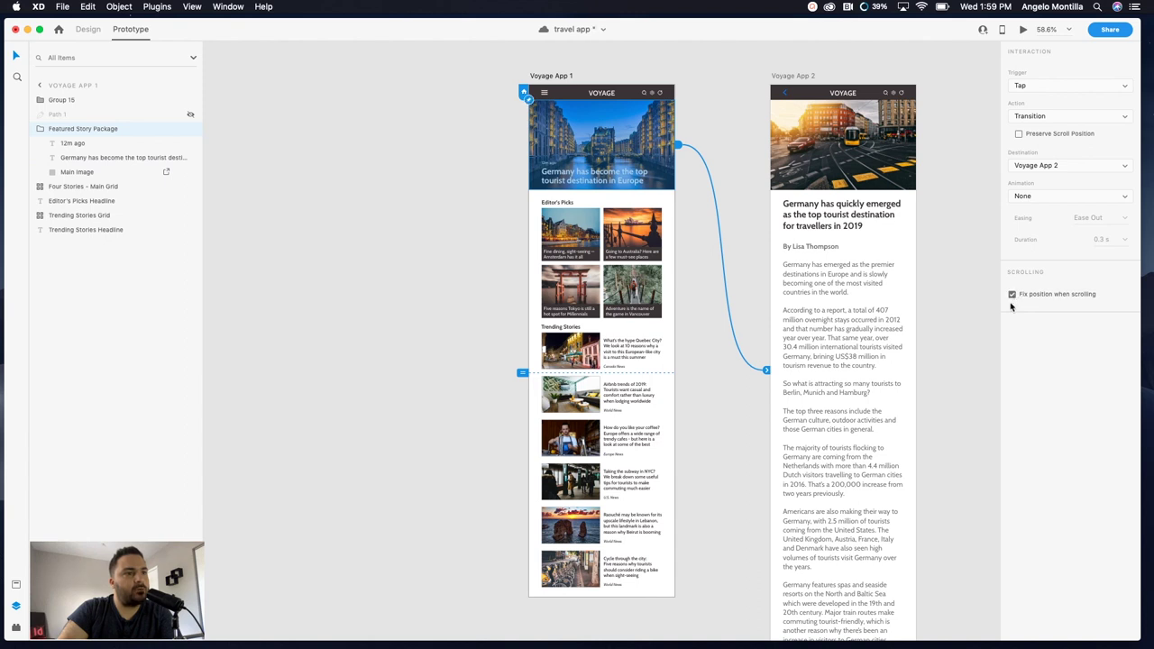
pyautogui.click(552, 76)
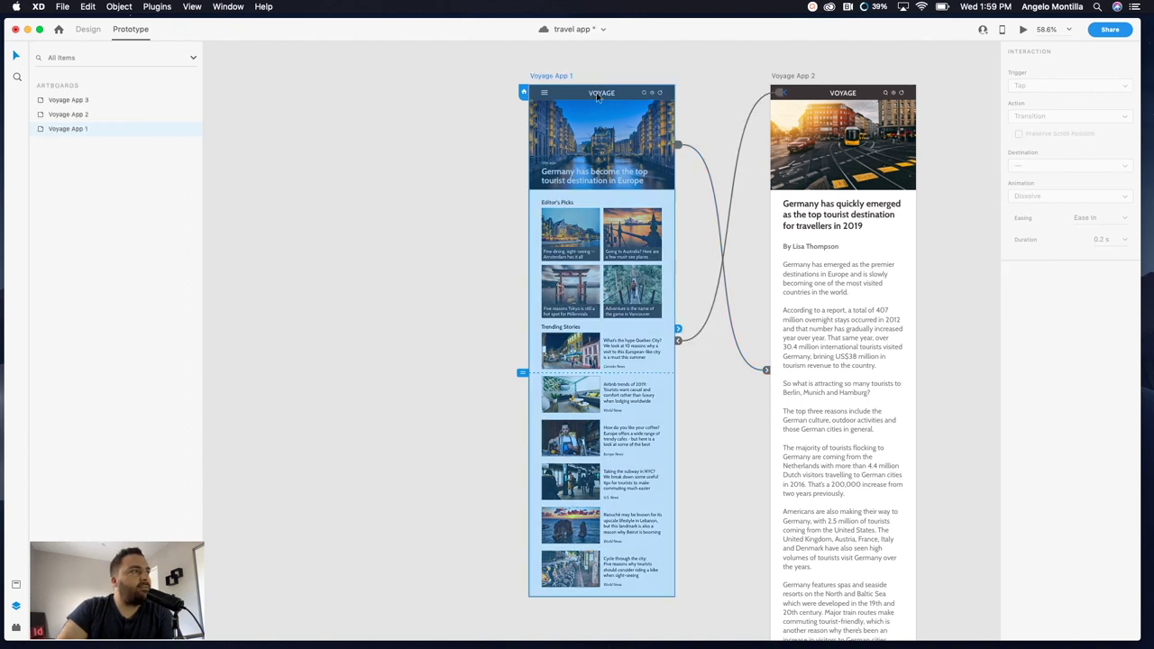
pyautogui.click(1023, 30)
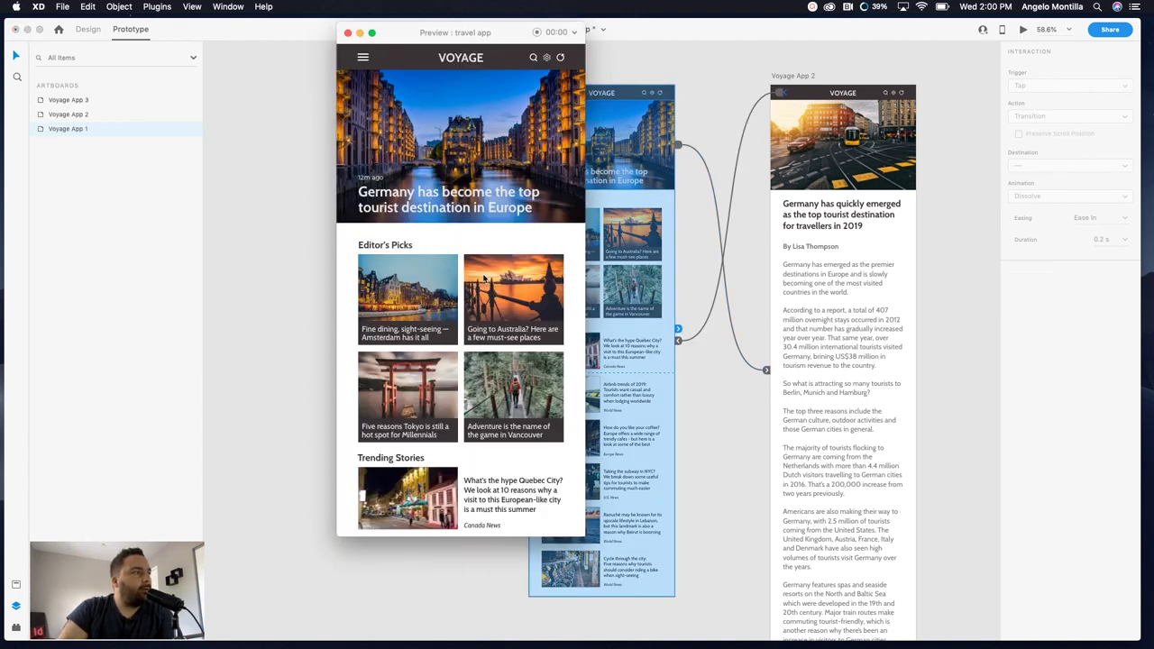
pyautogui.scroll(-3, 484, 280)
pyautogui.scroll(-4, 484, 280)
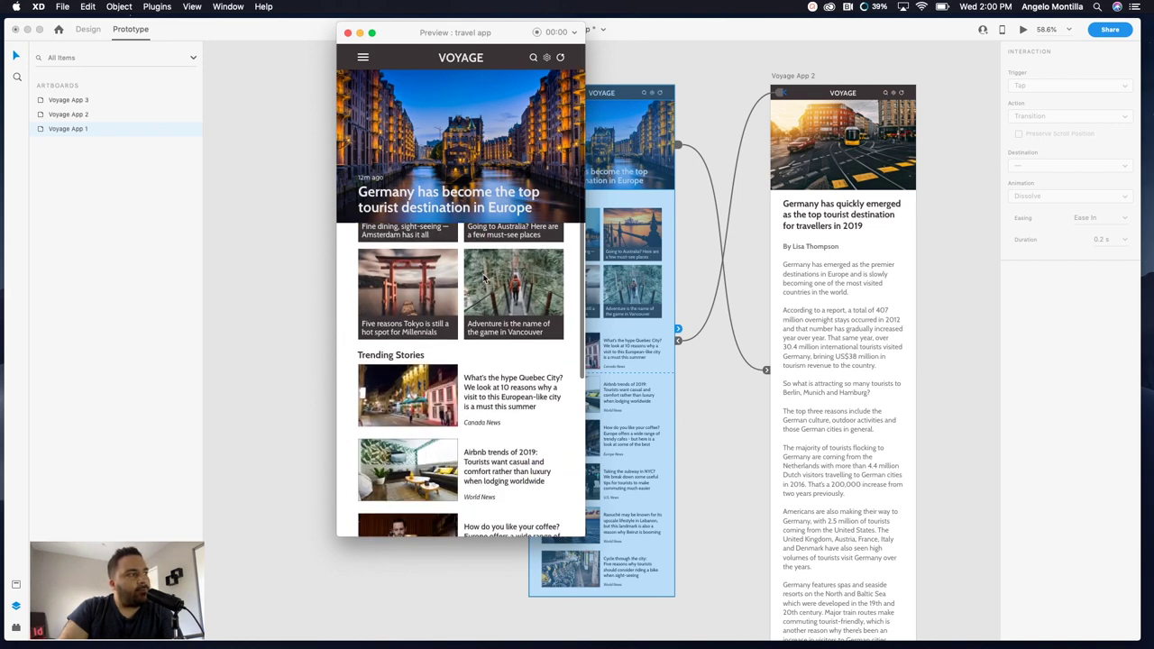
pyautogui.scroll(-2, 484, 280)
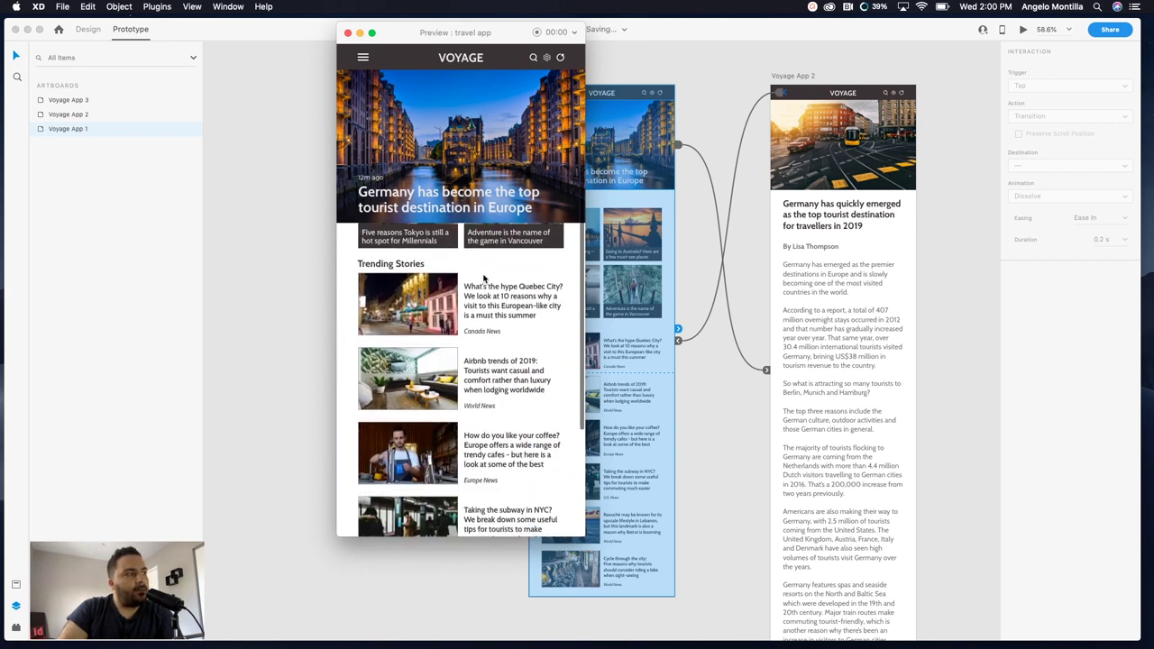
pyautogui.click(471, 203)
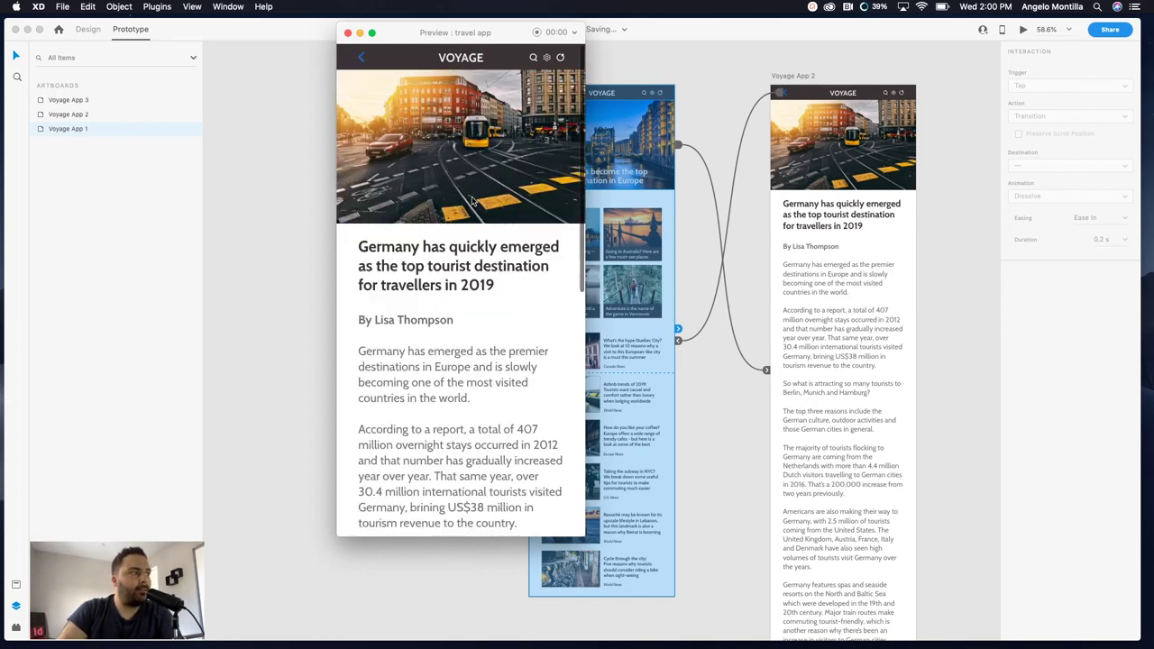
pyautogui.click(361, 60)
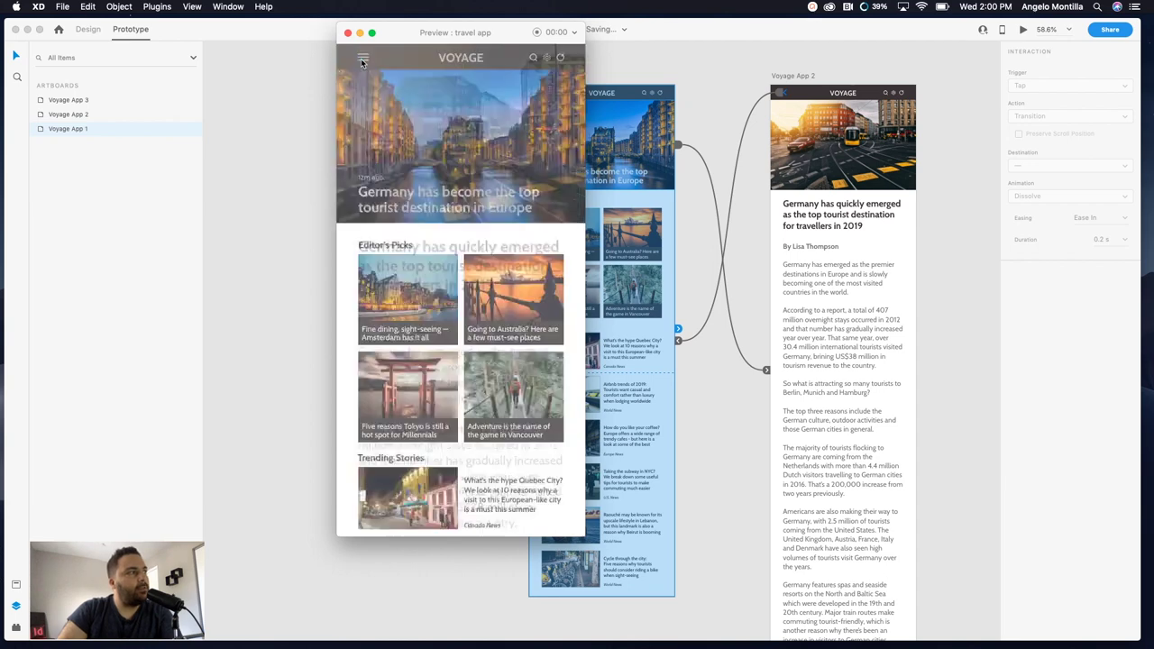
pyautogui.scroll(-3, 468, 292)
pyautogui.scroll(-2, 468, 291)
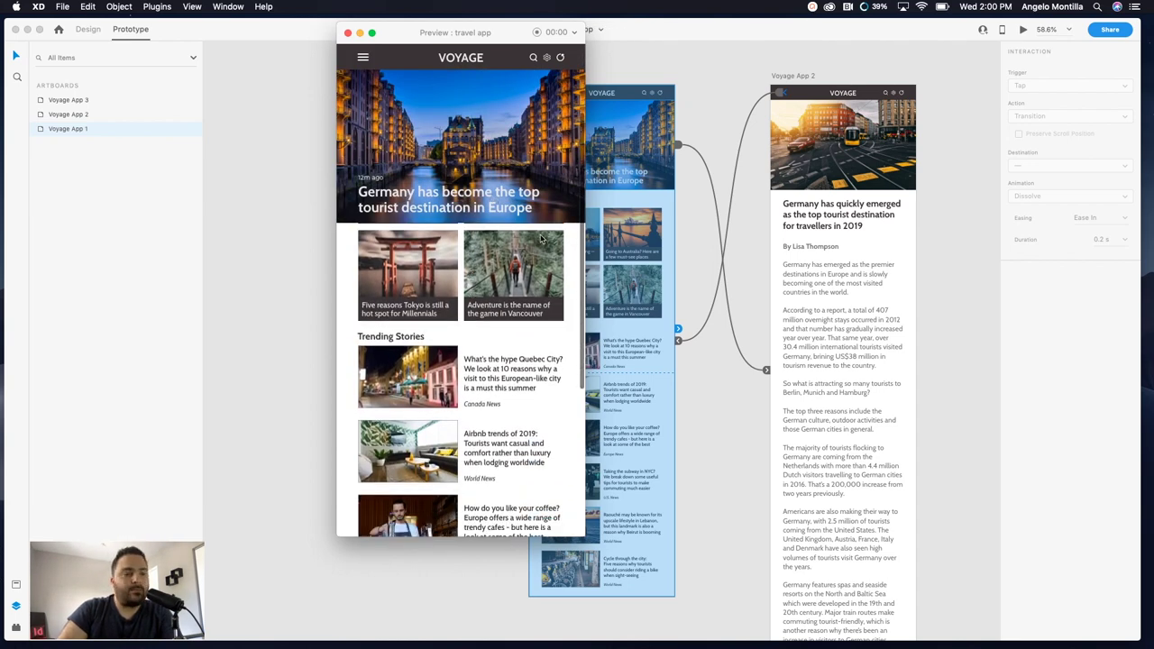
pyautogui.scroll(-2, 544, 269)
pyautogui.scroll(-5, 544, 269)
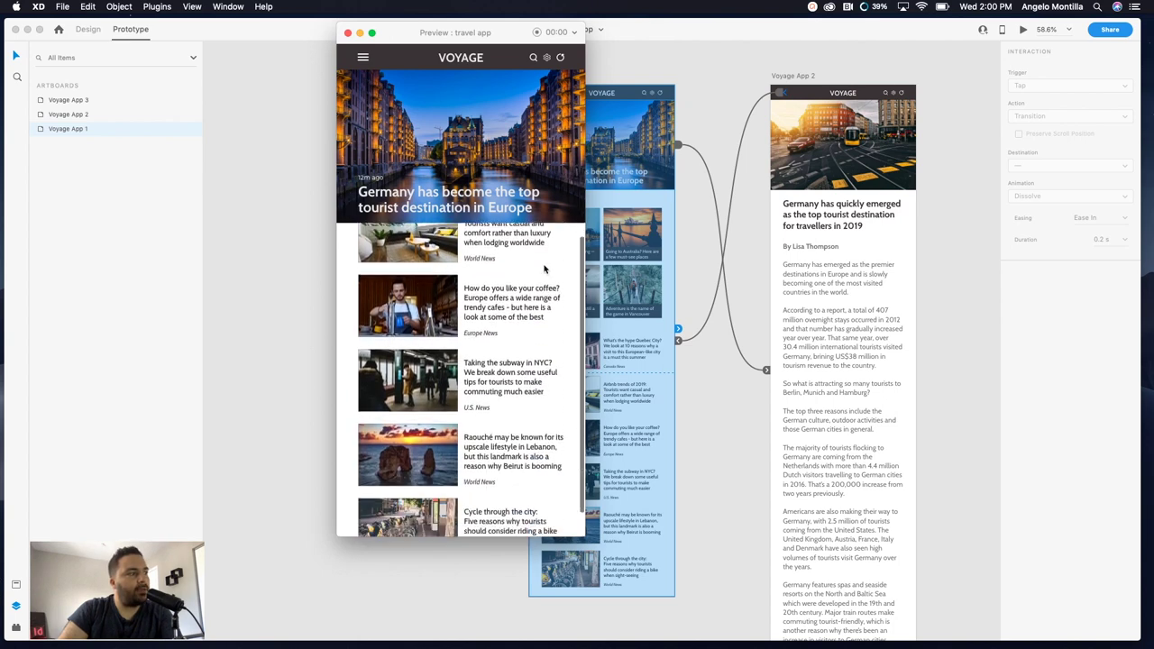
pyautogui.scroll(8, 545, 268)
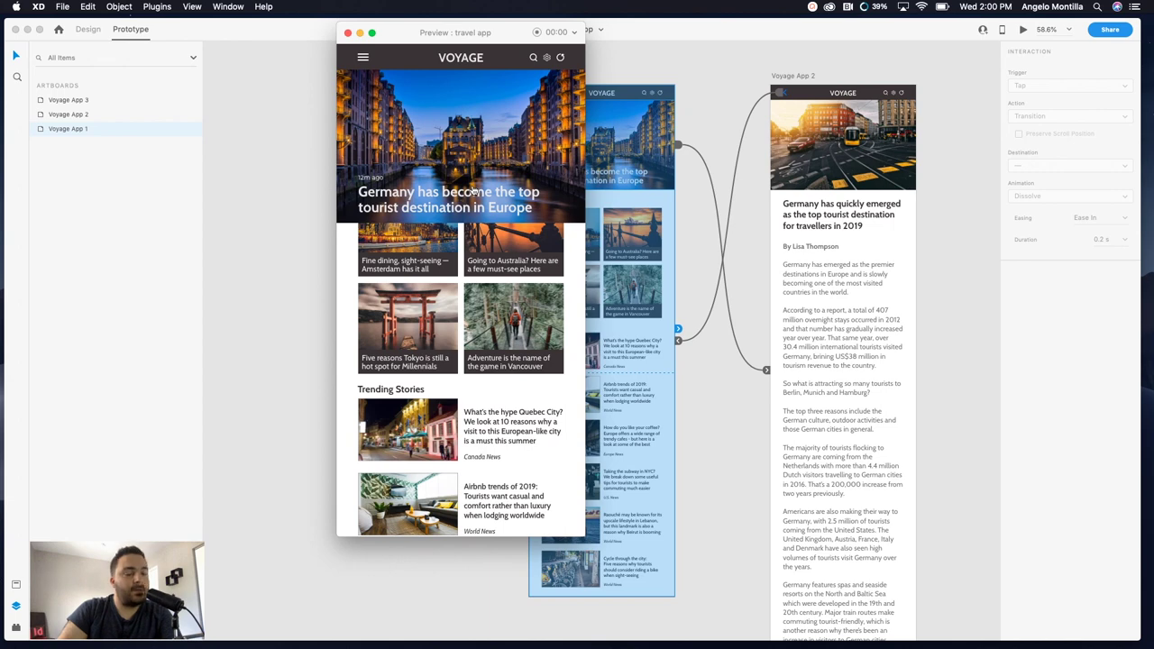
pyautogui.scroll(2, 485, 232)
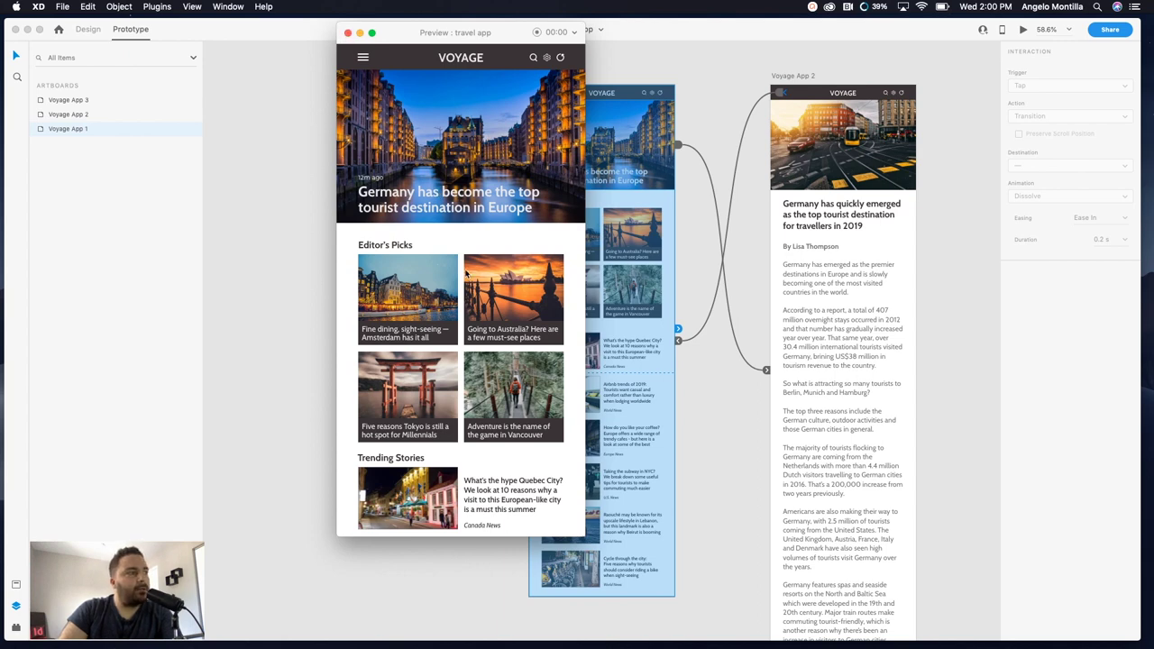
pyautogui.scroll(-1, 466, 275)
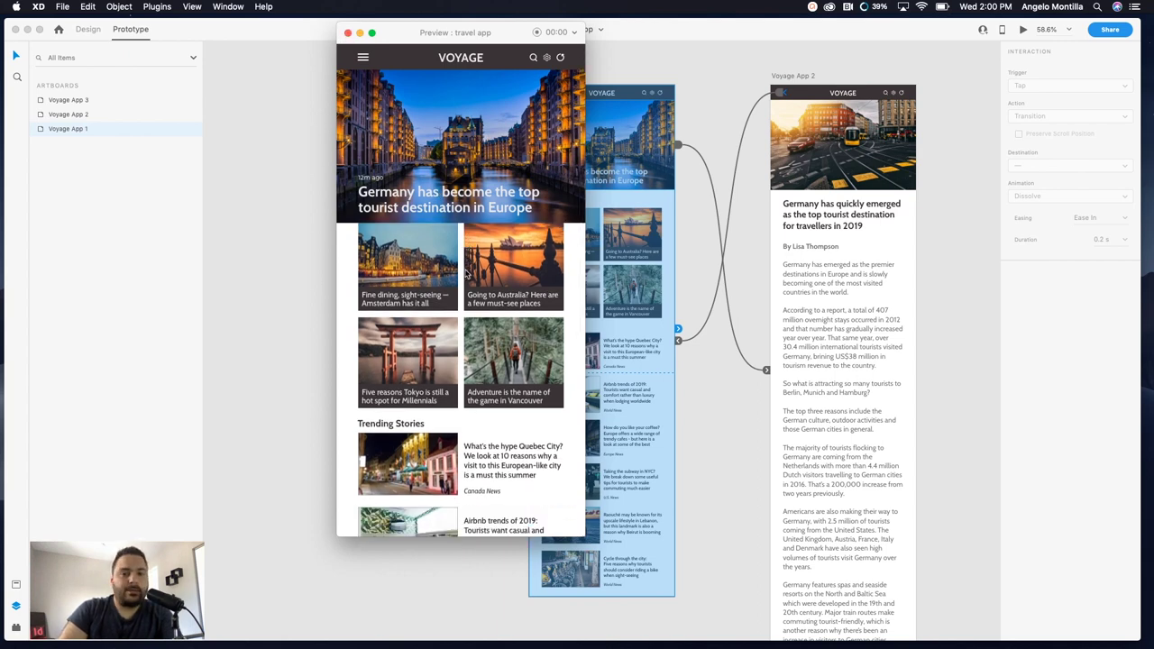